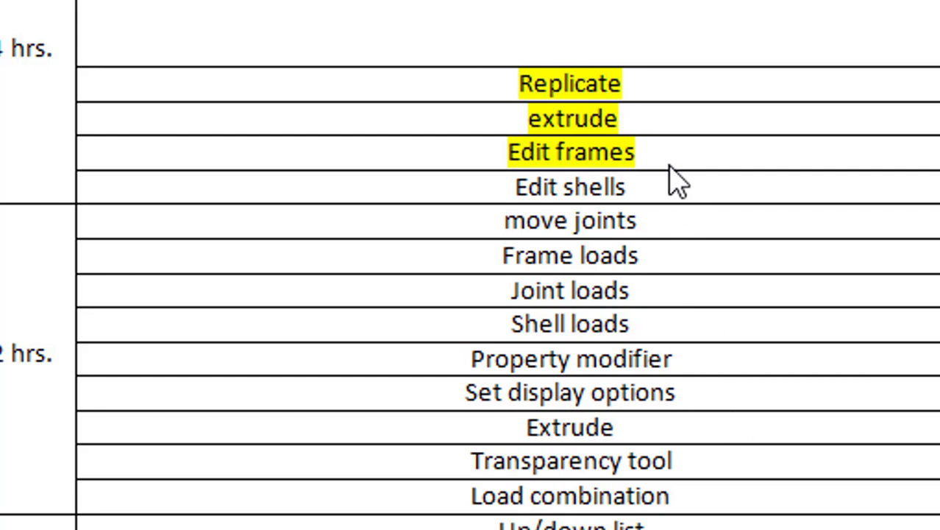
- Highlight 'Edit shells' in the Word course outline, then switch to the ETABS gridded model
left_click_drag(651, 182, 517, 182)
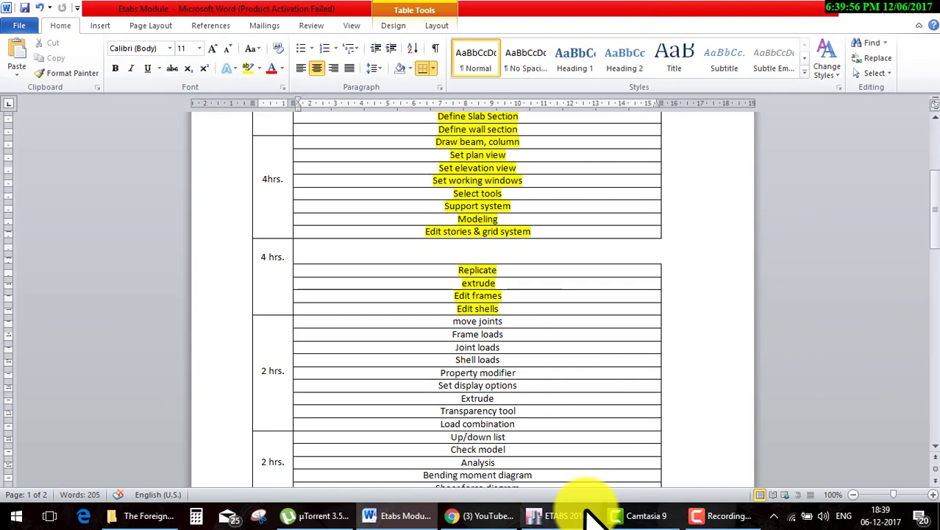
left_click(581, 515)
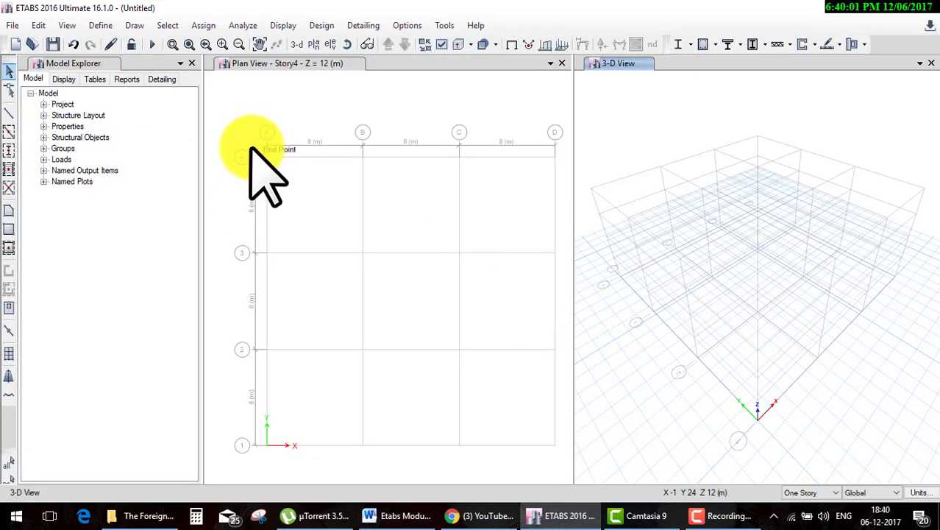
- Quick-draw A-LatBm beams along every grid line of the Story4 plan
left_click(9, 131)
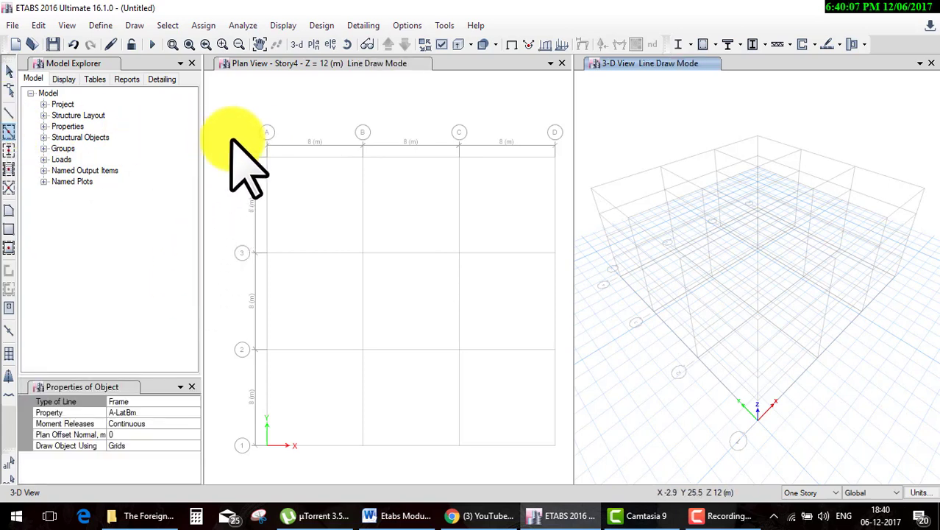
left_click_drag(231, 137, 564, 434)
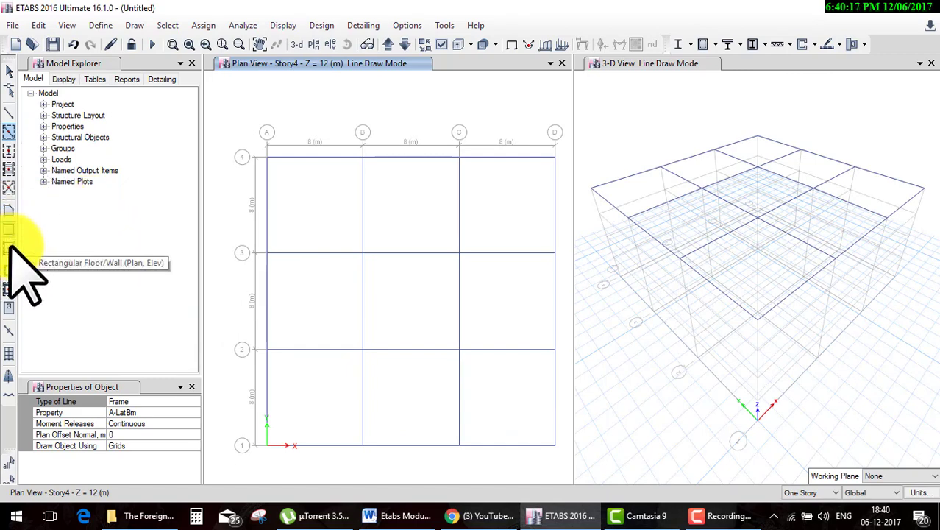
- Draw the top-left Slab1 floor corner by corner over bay A3–B4
left_click(9, 211)
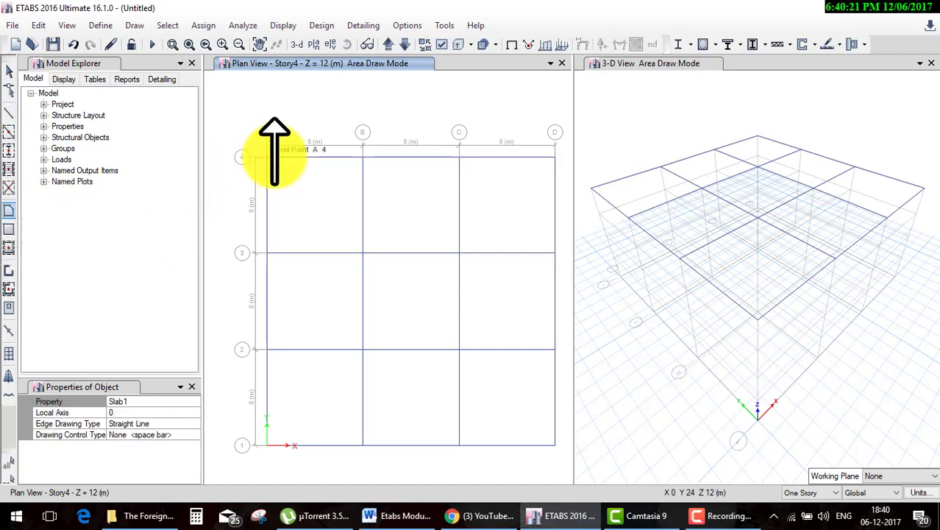
left_click(267, 157)
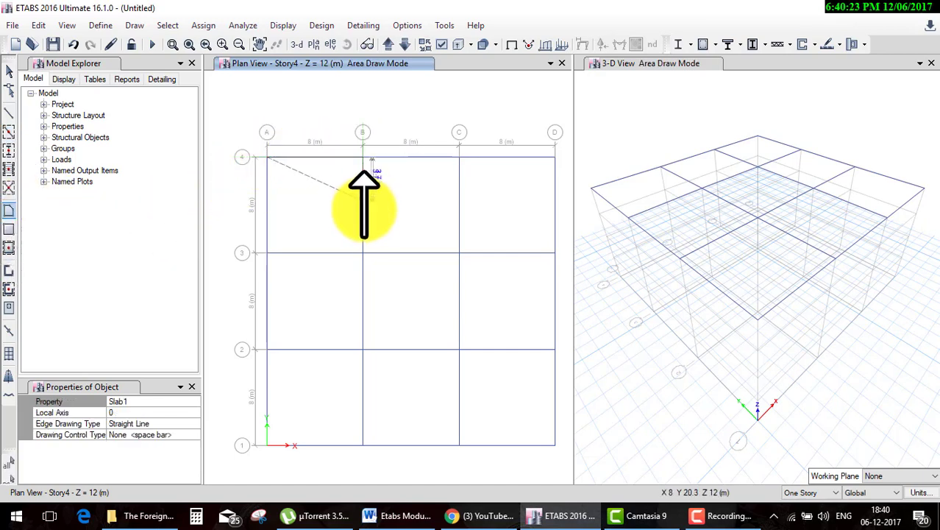
left_click(363, 252)
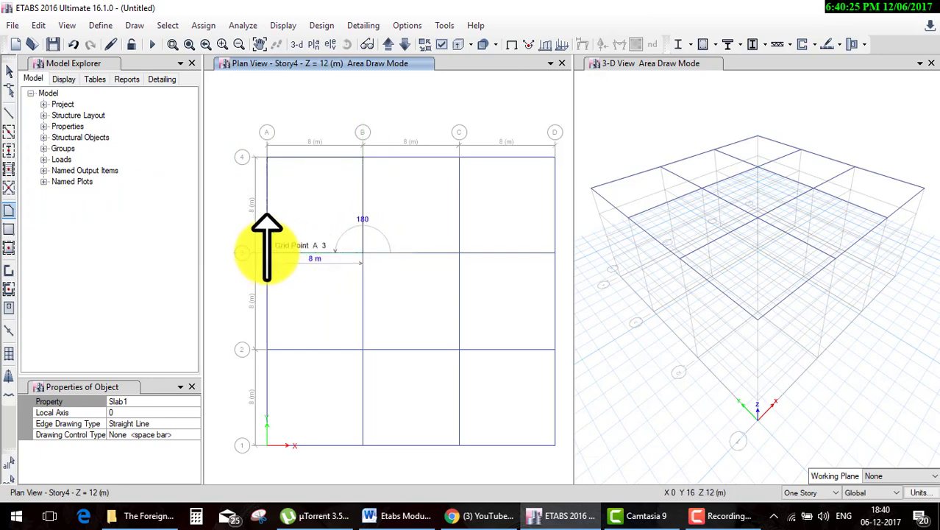
left_click(267, 251)
left_click(267, 158)
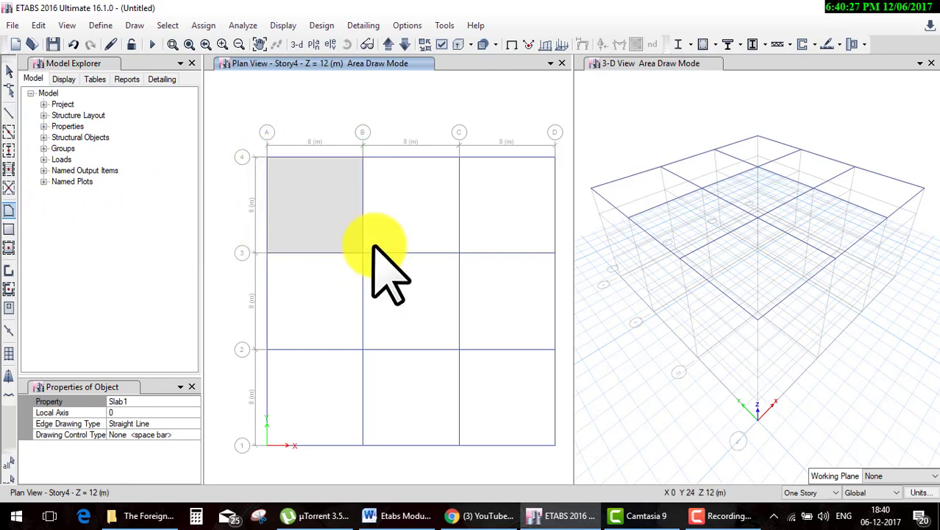
- Draw a rectangular Slab1 floor from grid A3 down to B1
left_click(10, 230)
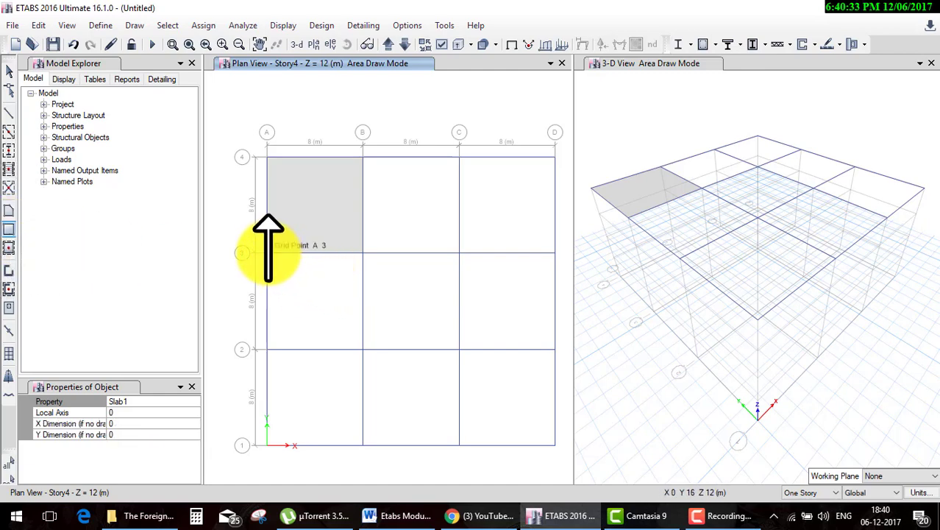
mouse_move(267, 253)
left_mouse_down()
mouse_move(362, 352)
mouse_move(367, 437)
left_mouse_up()
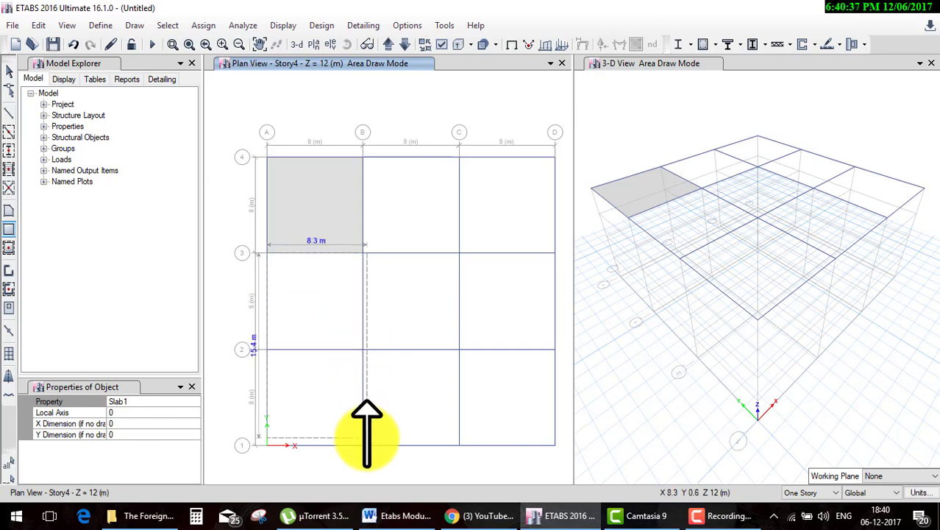
left_click_drag(367, 437, 362, 445)
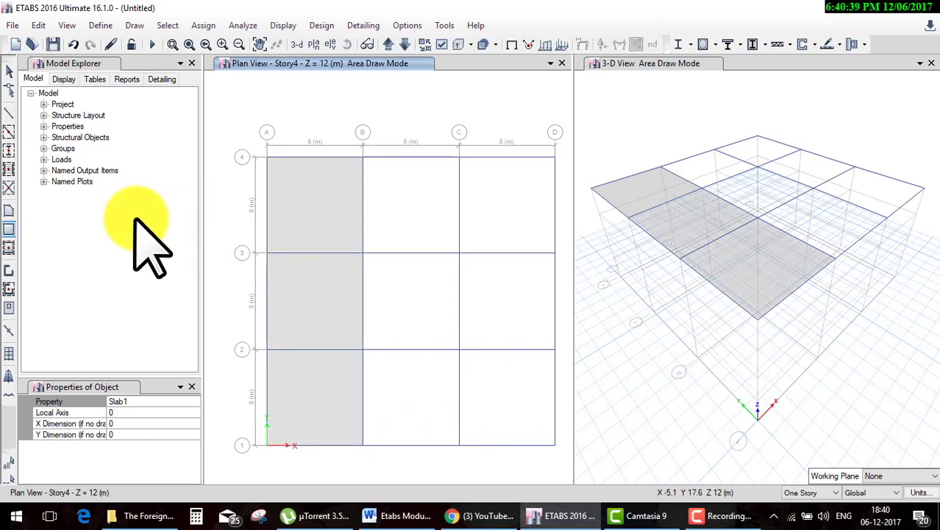
- Fill bays B3–C4, C2–D3 and B2–C3 with Slab1 floors
left_click(9, 248)
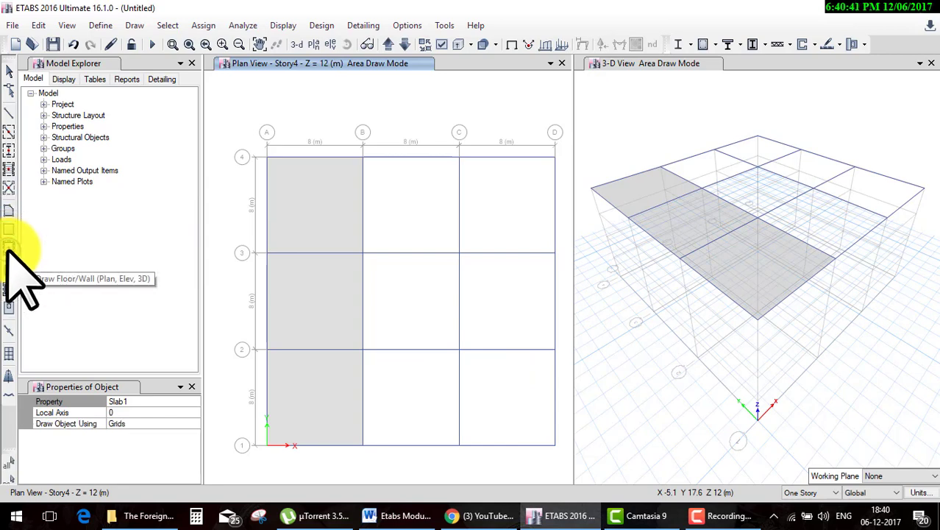
left_click(431, 188)
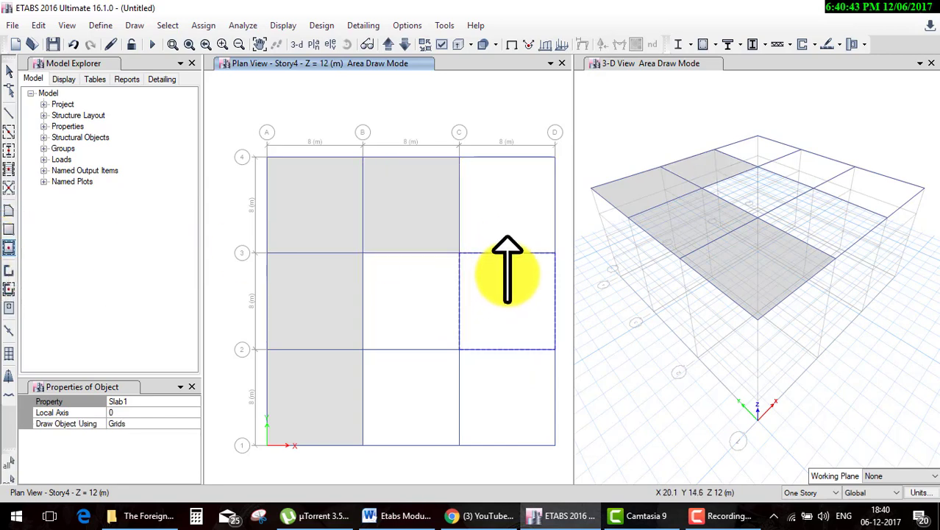
left_click(508, 268)
left_click(420, 335)
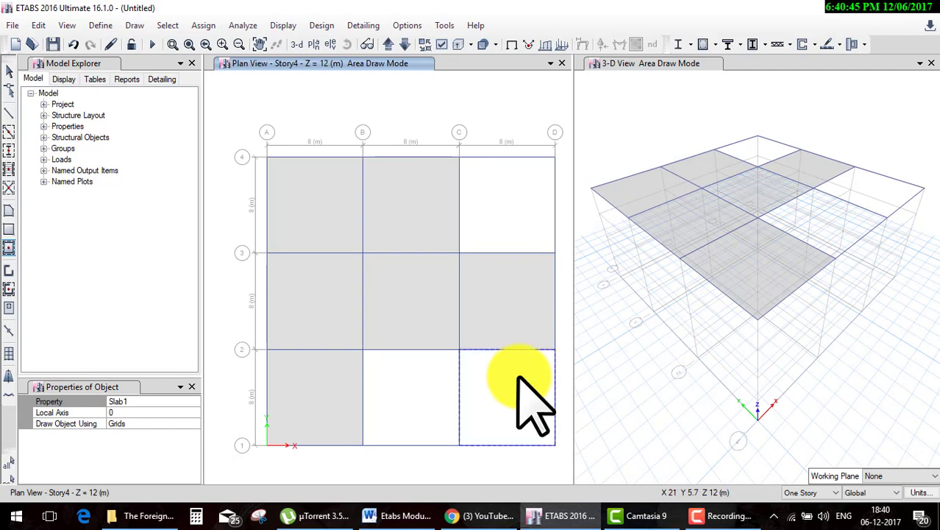
key("Escape")
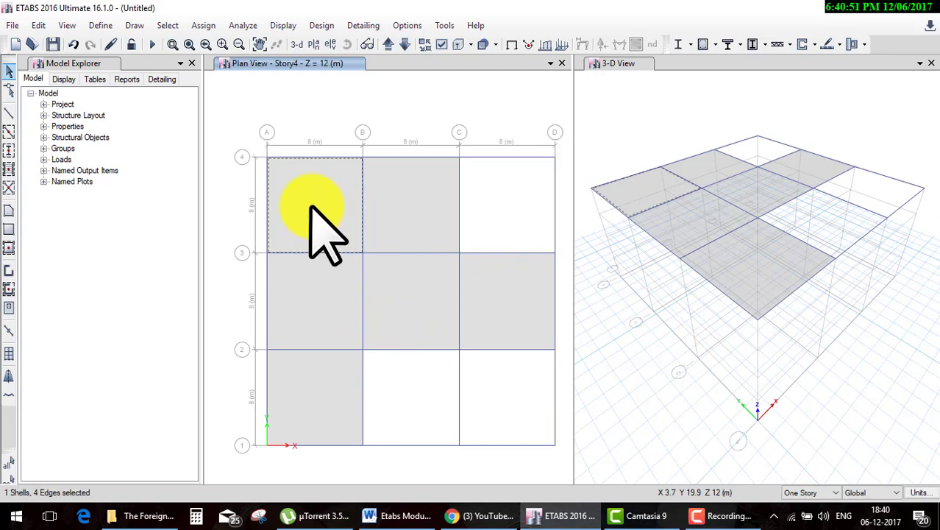
- Open Divide Shells for the top-left slab and choose cookie-cut floors at selected frame objects
left_click(38, 25)
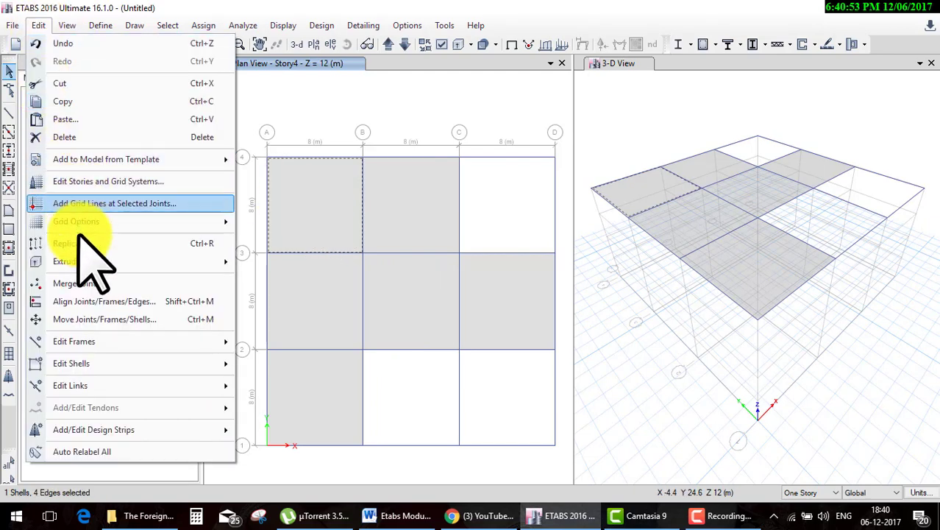
mouse_move(71, 363)
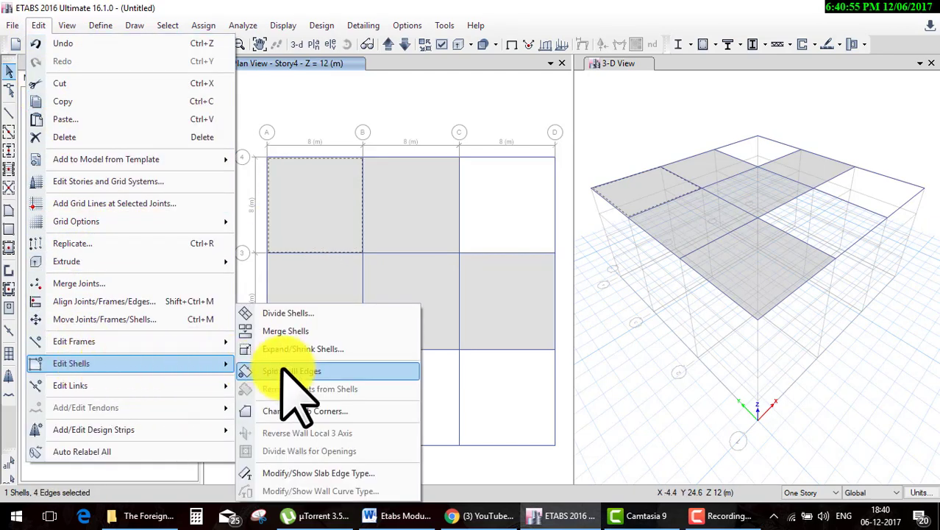
left_click(324, 335)
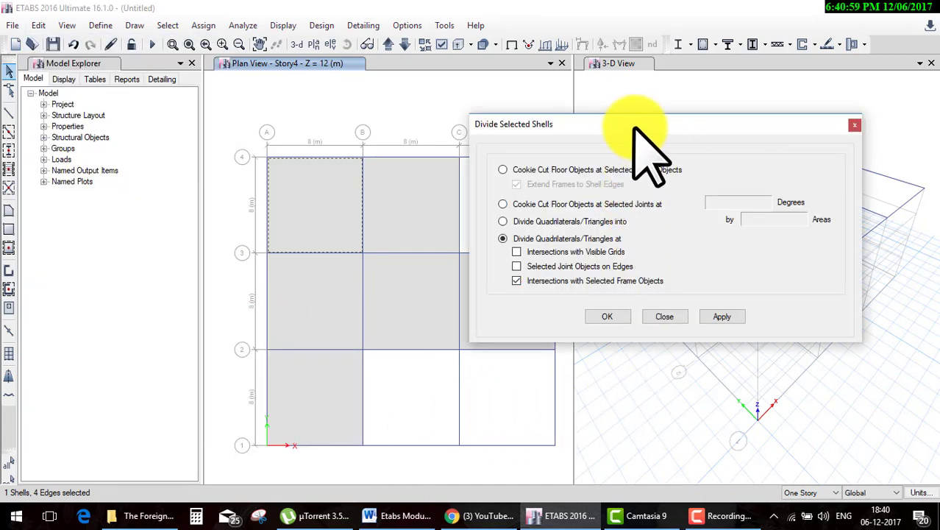
left_click_drag(634, 128, 729, 112)
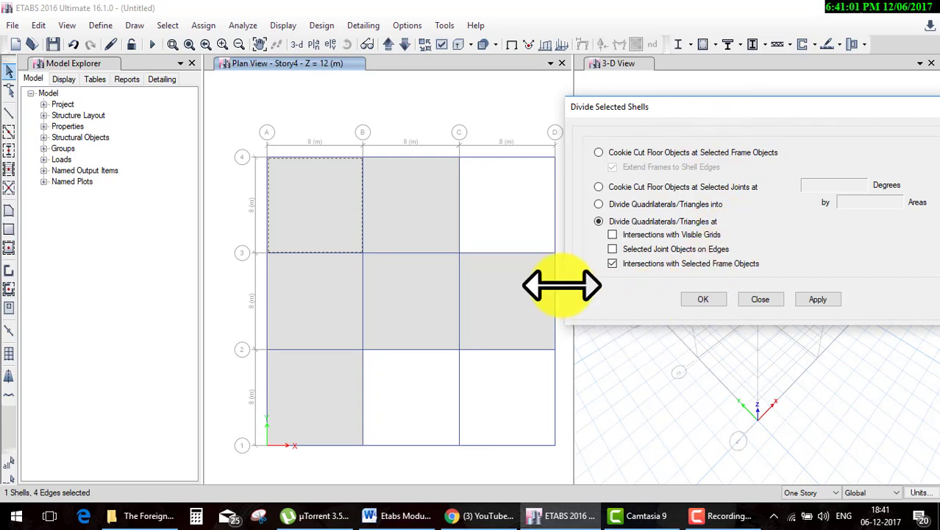
left_click(615, 153)
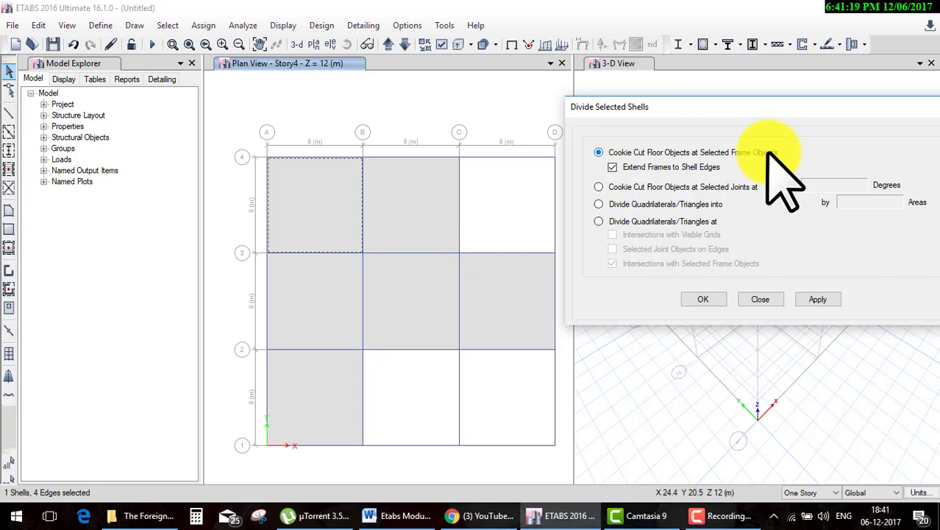
- Select the tall A–B slab instead of the top-left one and cookie-cut it at the grid-2 beam
left_click(327, 315)
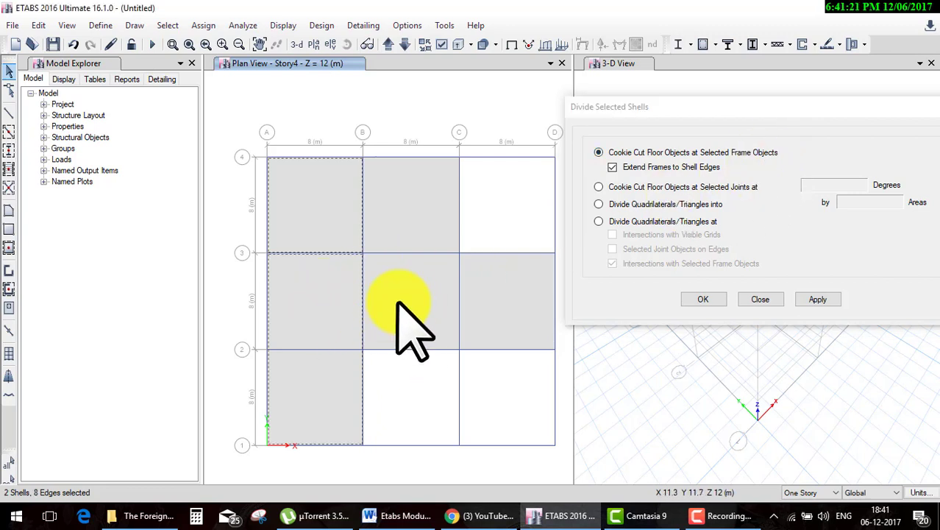
left_click(337, 211)
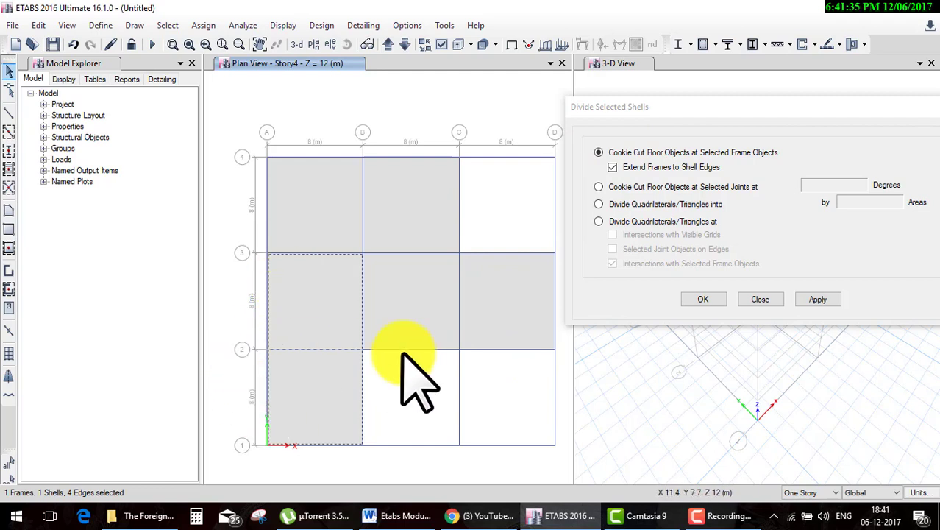
left_click(692, 302)
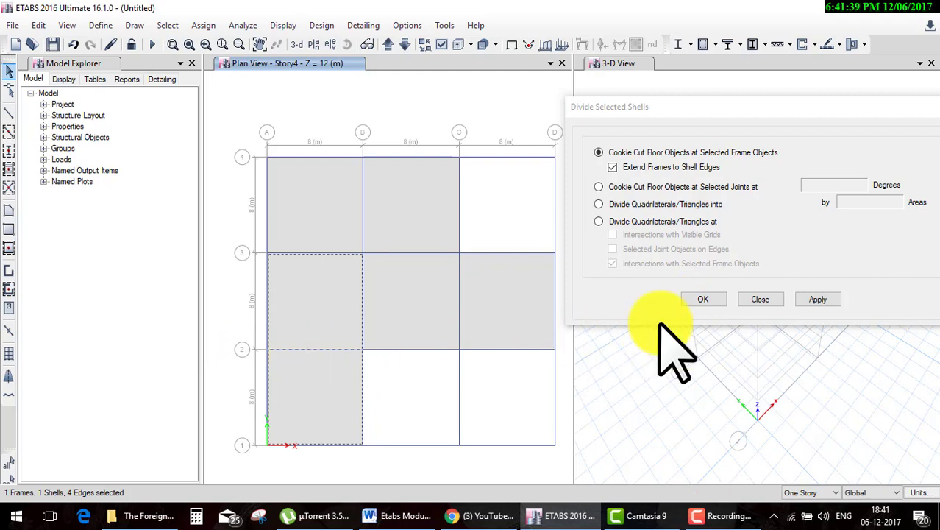
left_click(701, 300)
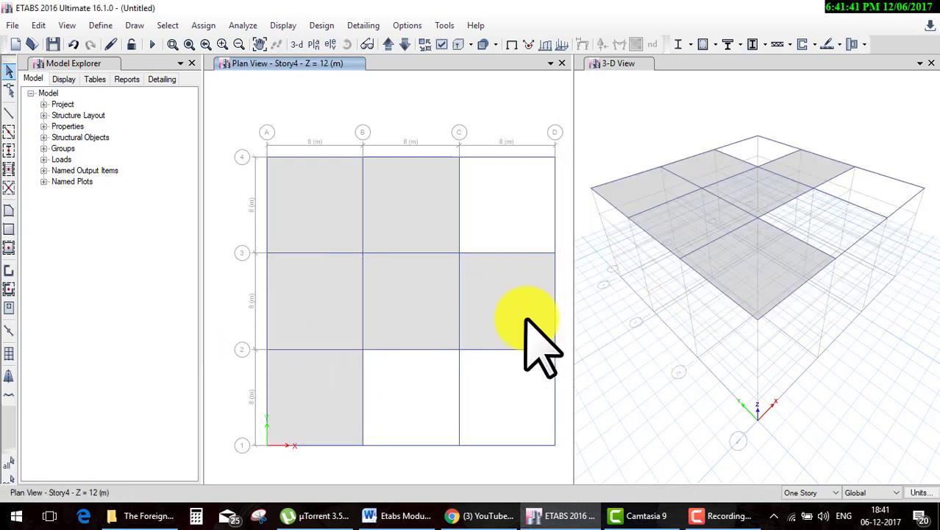
left_click(307, 398)
- Select the slab panel between grids A–B and 2–3
left_click(318, 318)
left_click(307, 397)
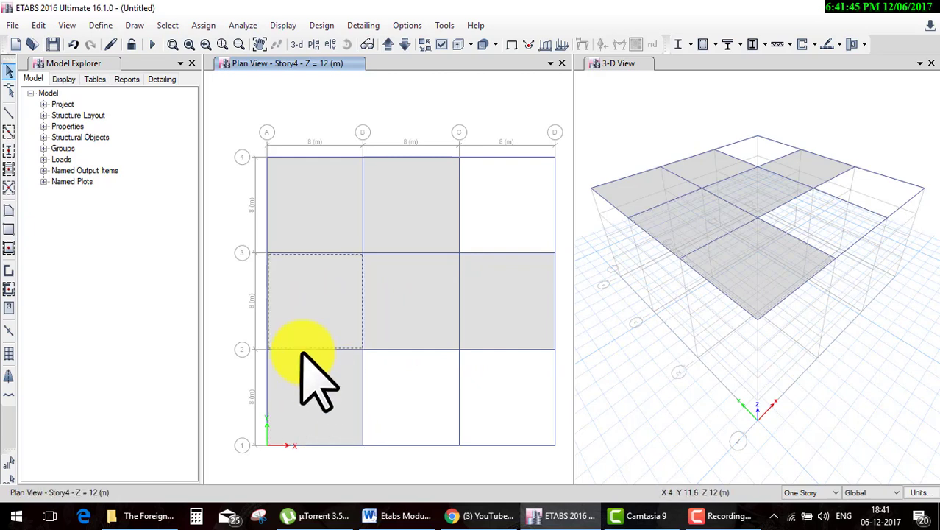
left_click(300, 389)
left_click(300, 388)
left_click(312, 329)
left_click(313, 329)
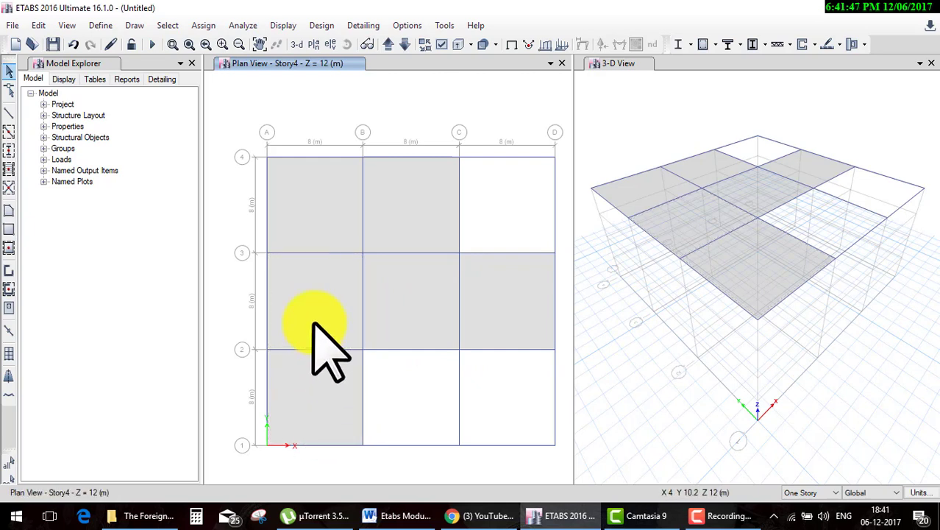
left_click(305, 295)
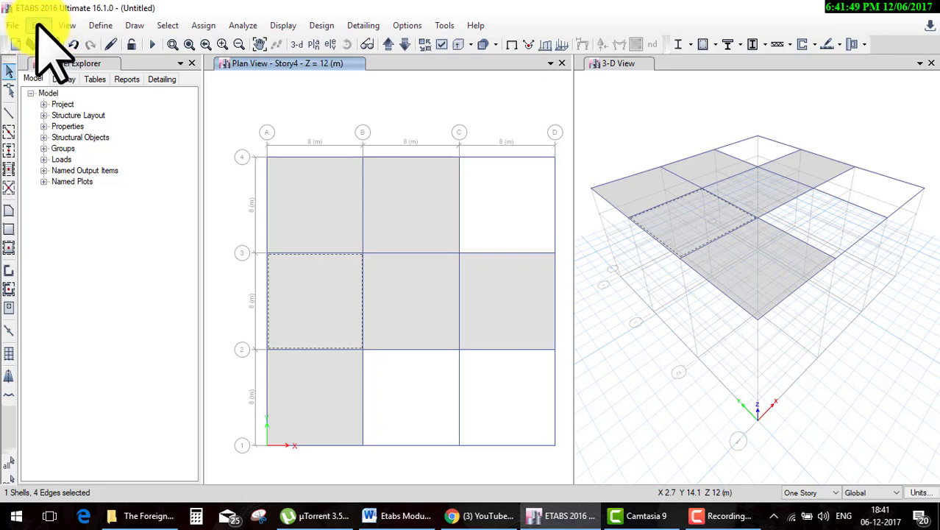
- Set Divide Shells to cookie-cut floors at selected joints at 30 degrees
left_click(38, 25)
mouse_move(72, 364)
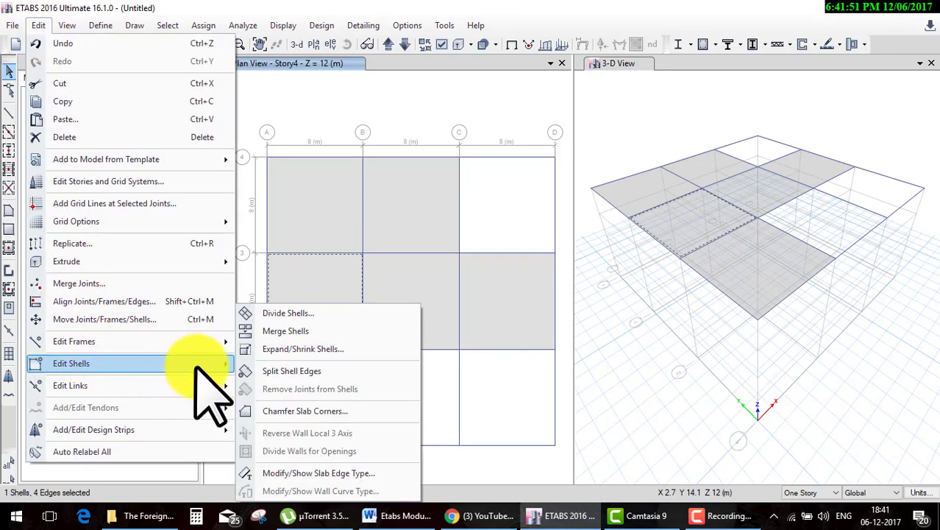
left_click(320, 307)
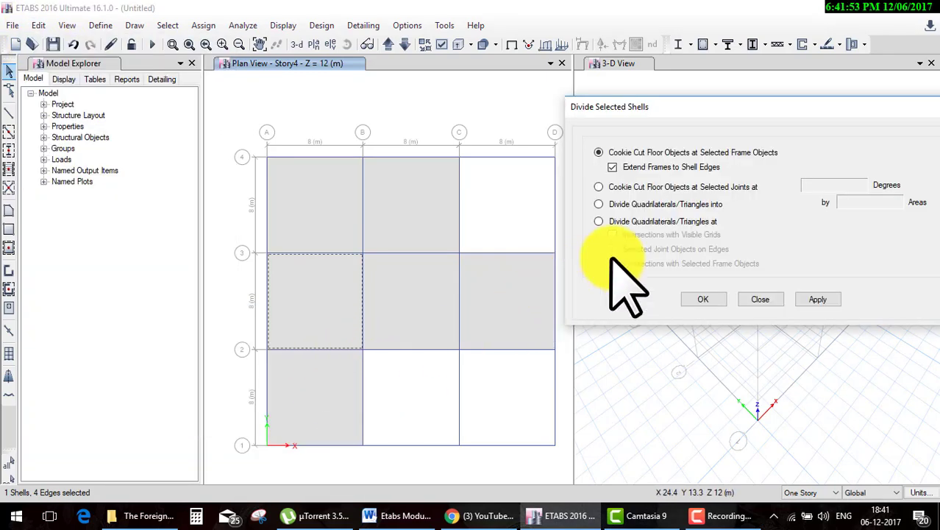
left_click(620, 188)
left_click(609, 153)
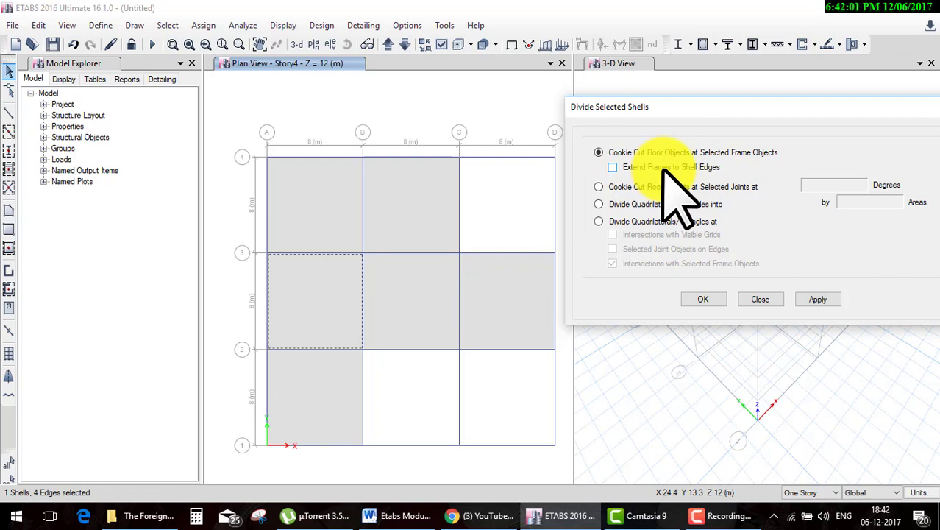
left_click(609, 187)
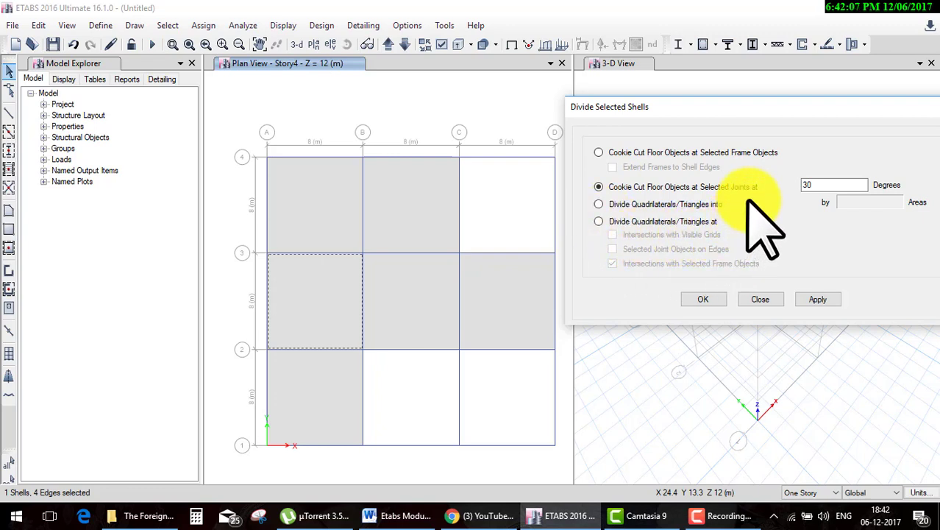
- Select joint B-2 with the A–B/2–3 and B–C/2–3 slabs and apply the 30° cut
left_click(691, 309)
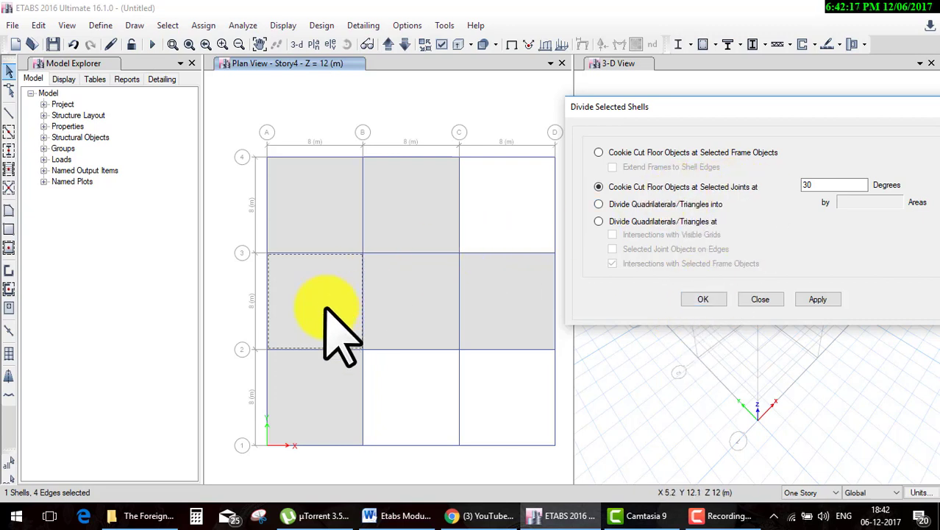
left_click(361, 347)
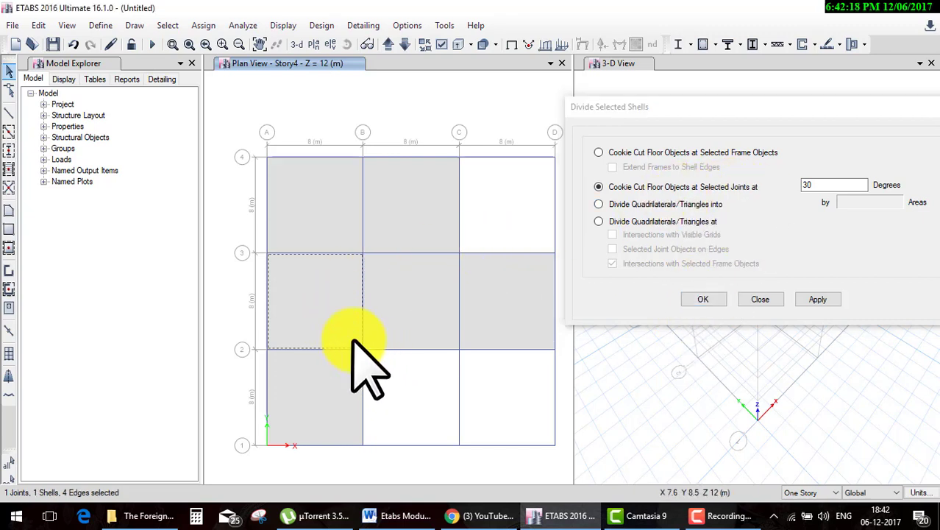
left_click(310, 286)
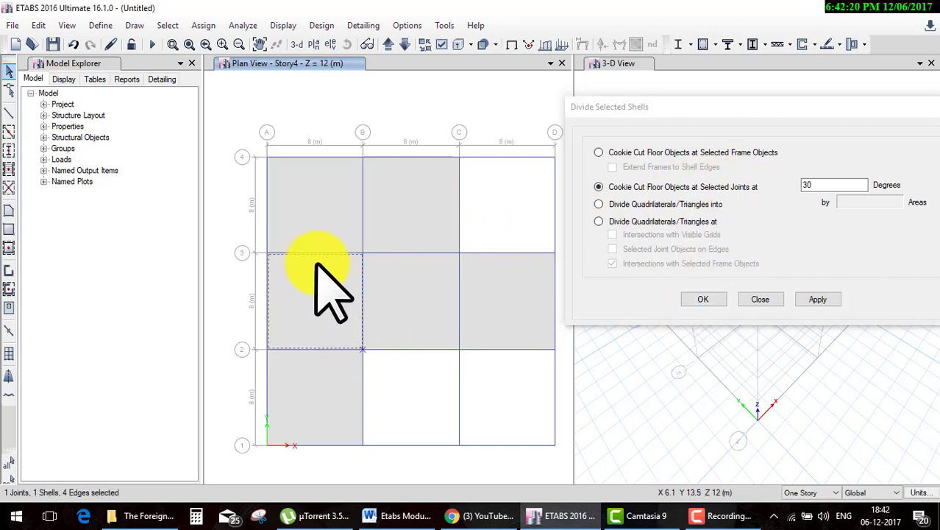
left_click(703, 299)
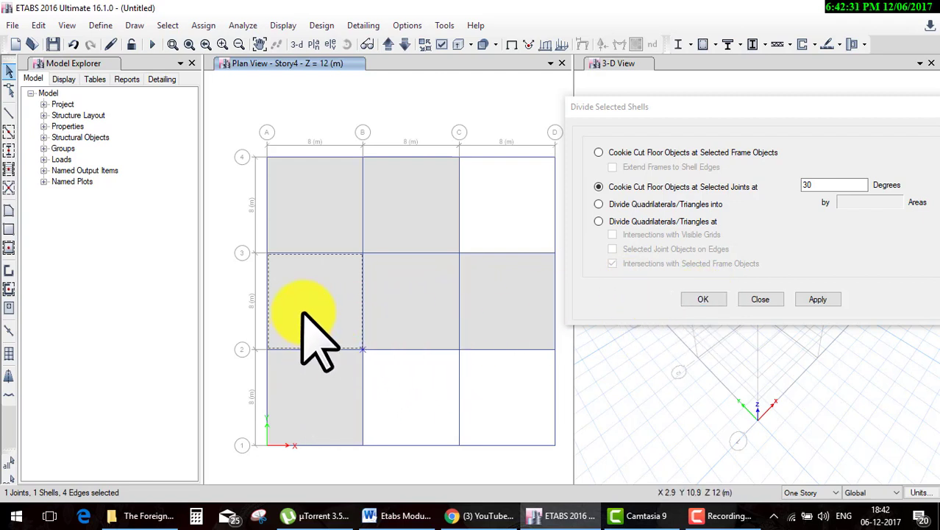
left_click(392, 303)
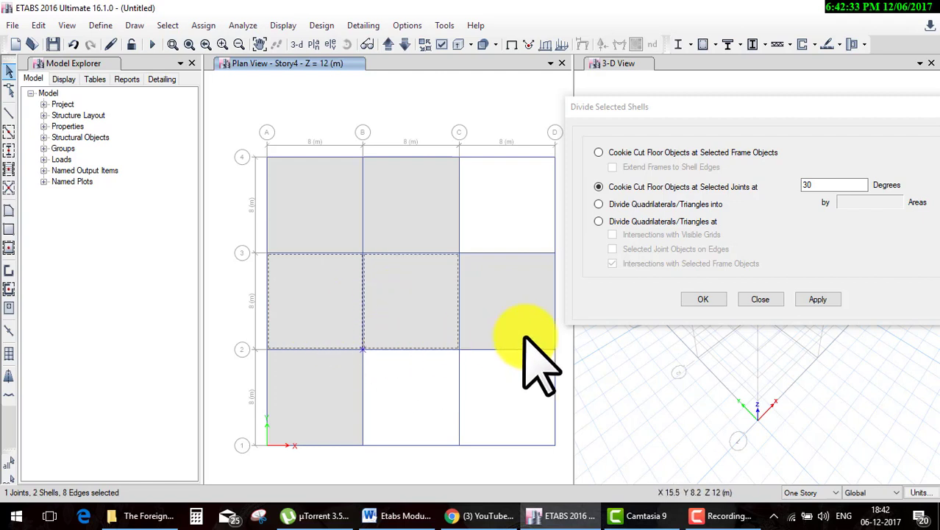
left_click(703, 300)
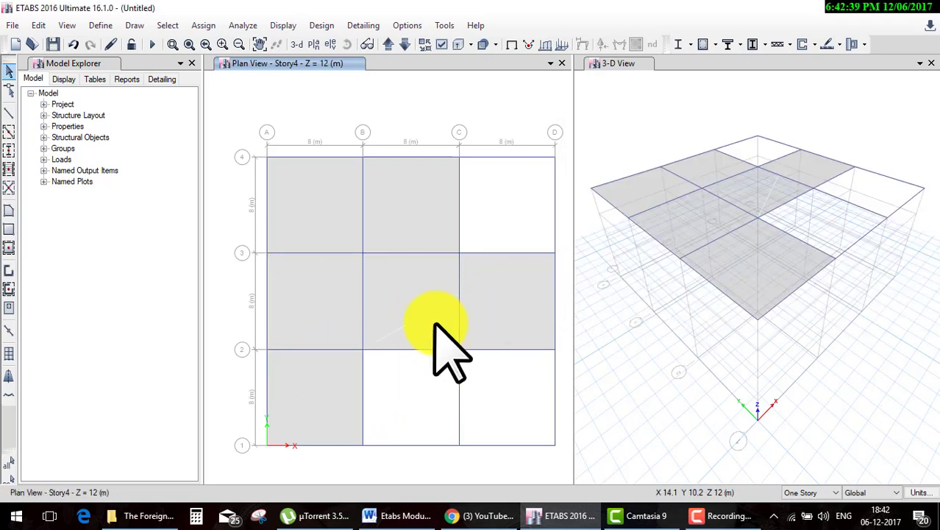
- Select the new triangular slab piece and the A–B/2–3 slab, zooming in to check
left_click(422, 334)
key("Delete")
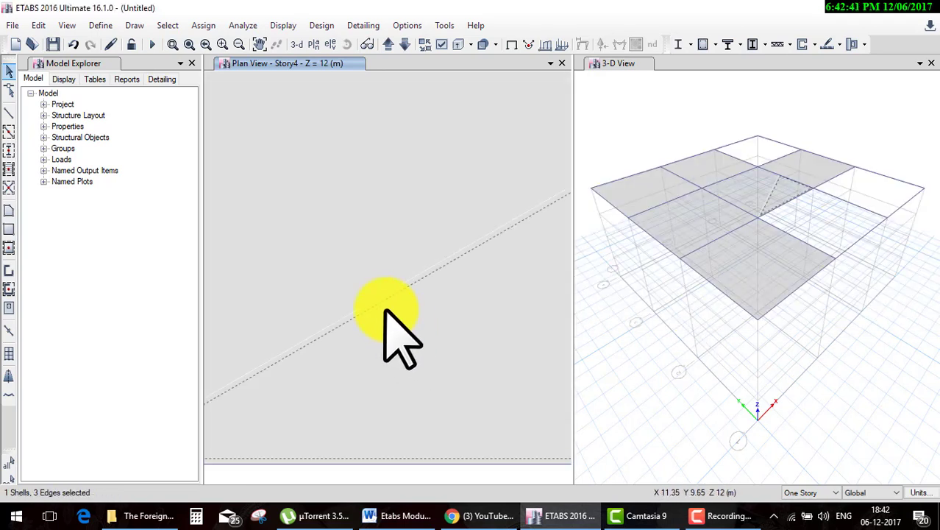
scroll(394, 327, "down", 5)
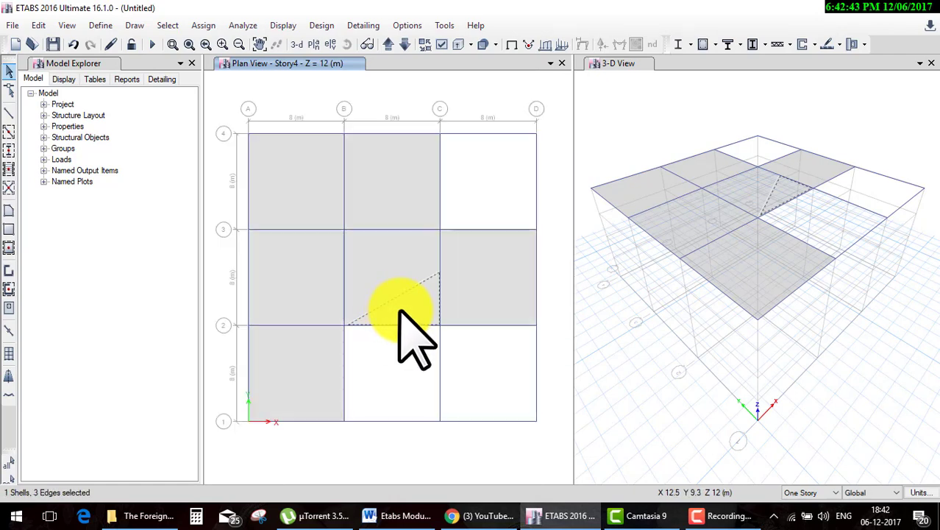
left_click(338, 303)
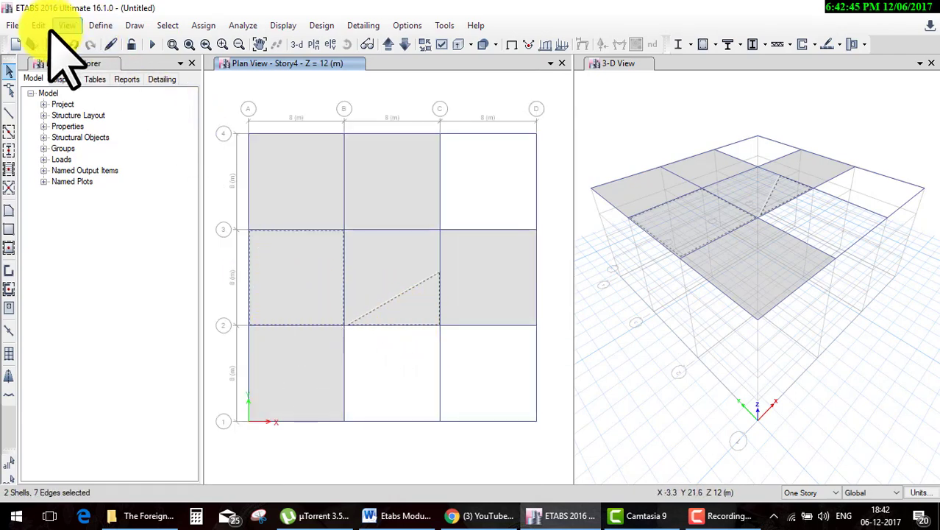
- Divide the two selected slabs into a 2 by 3 mesh
left_click(39, 25)
mouse_move(71, 363)
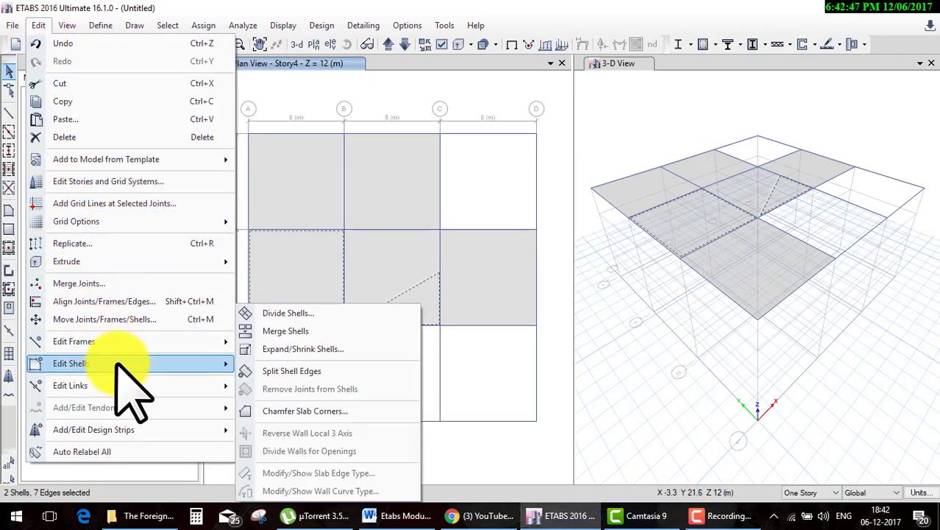
left_click(302, 313)
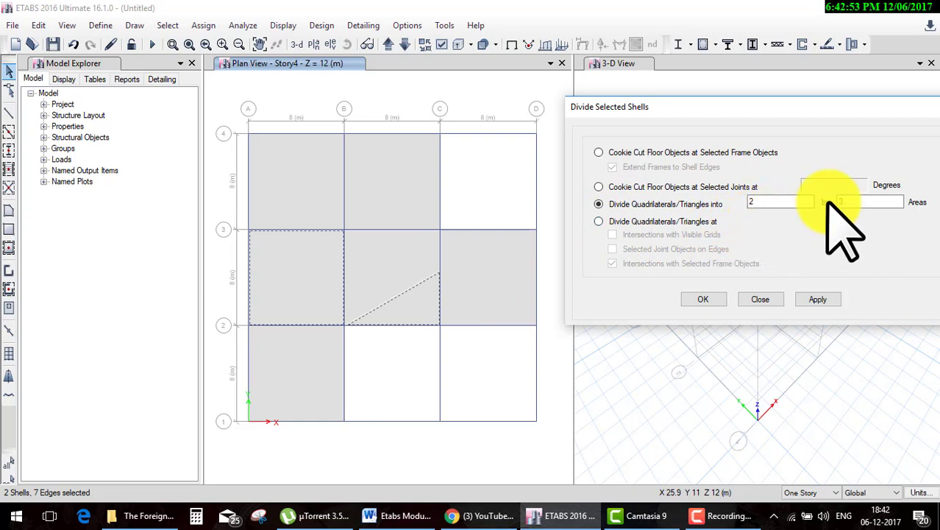
left_click(703, 300)
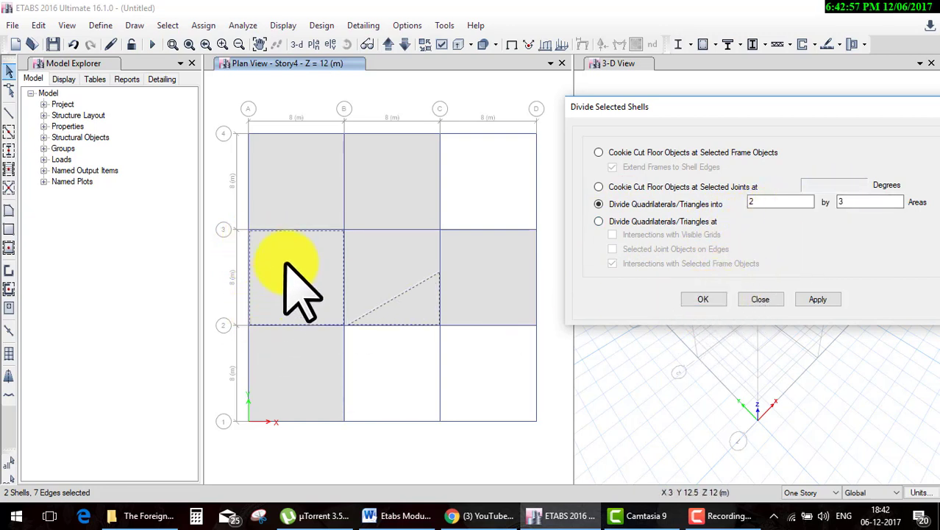
left_click(690, 300)
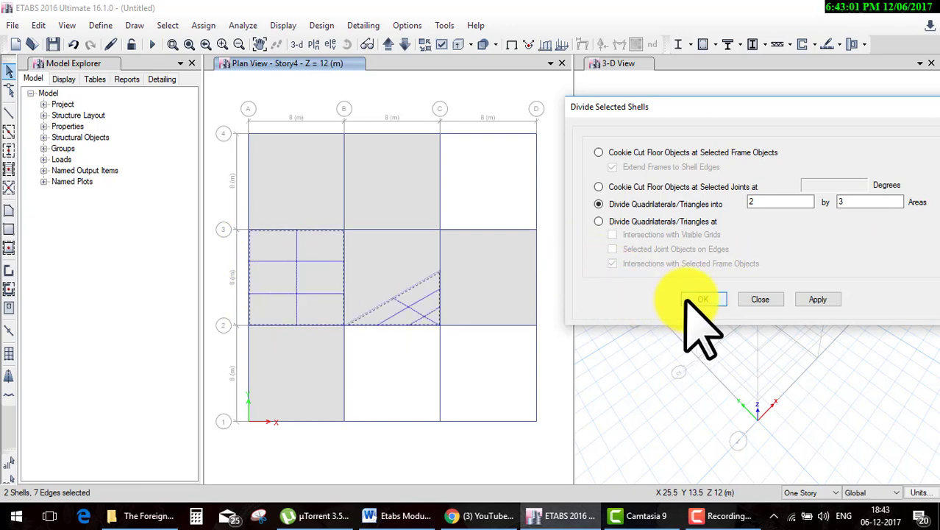
- Refine the slab mesh to 10 by 30 divided areas
double_click(752, 201)
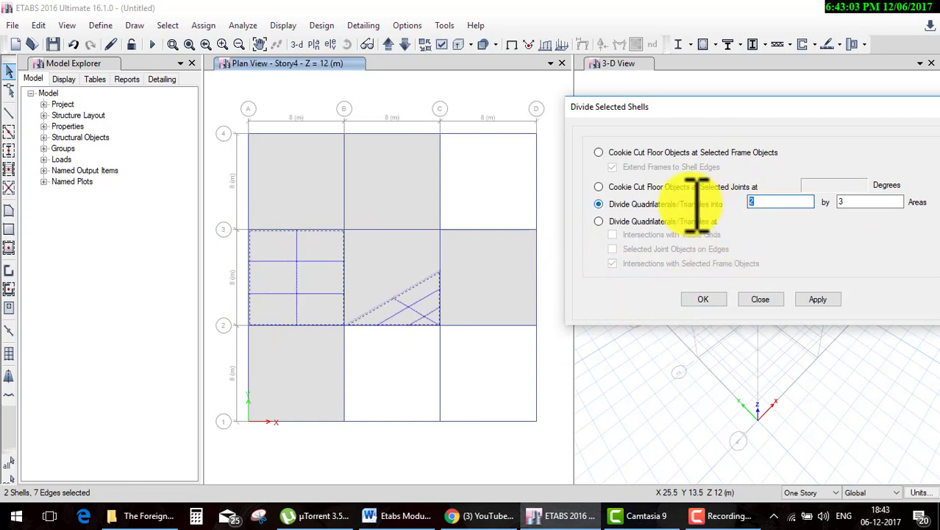
type("10")
left_click(689, 296)
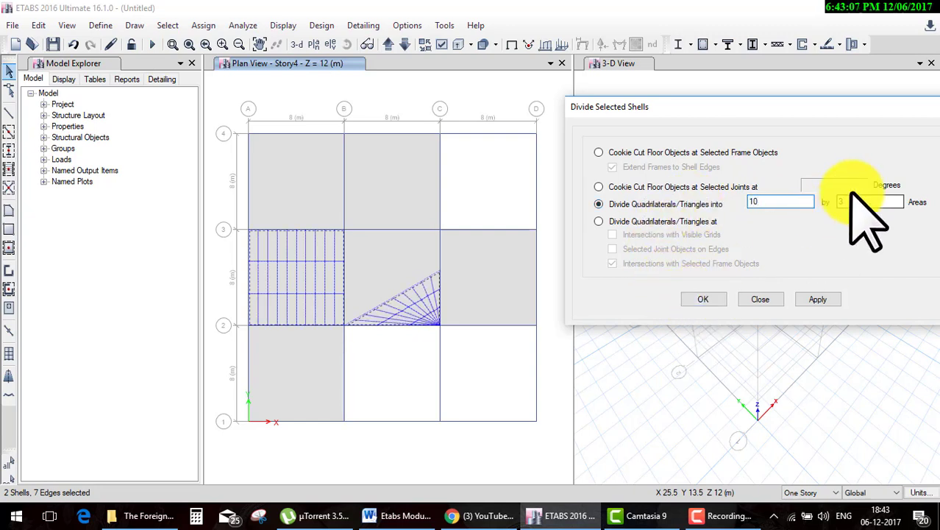
key("Tab")
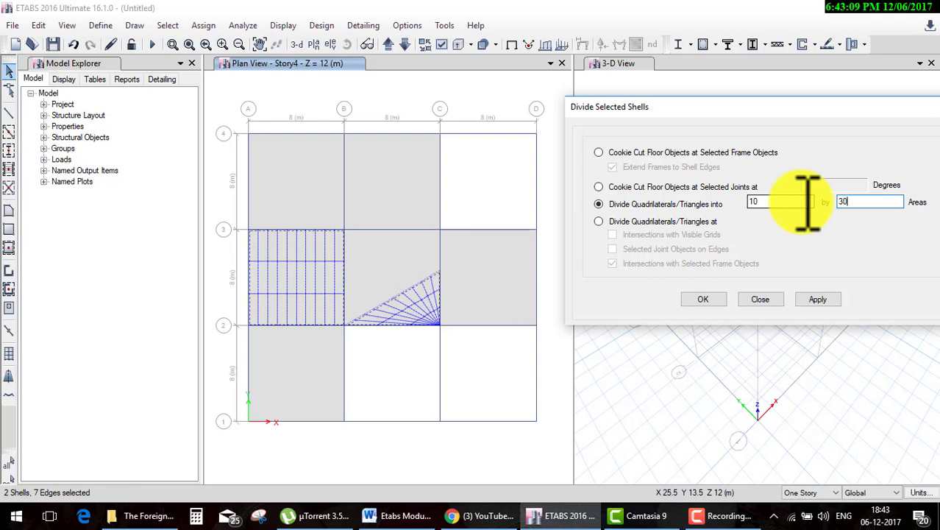
left_click(693, 300)
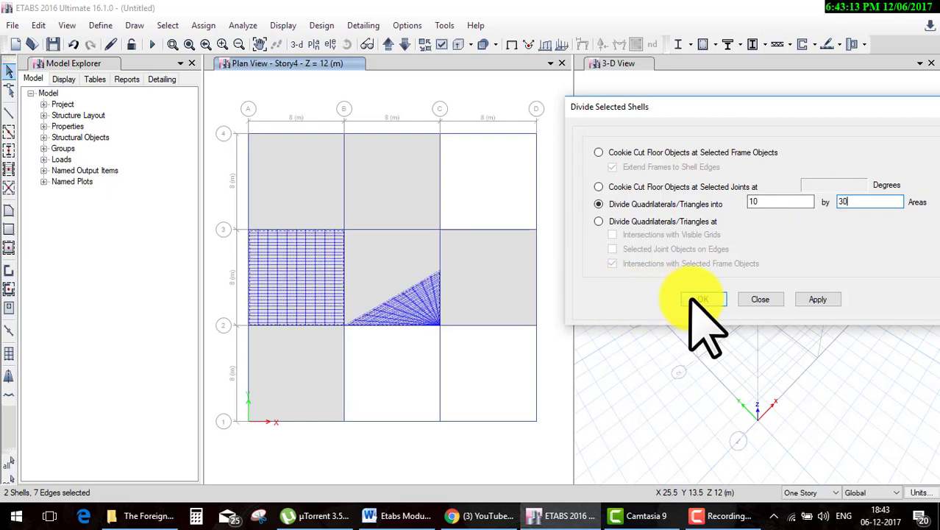
left_click(599, 220)
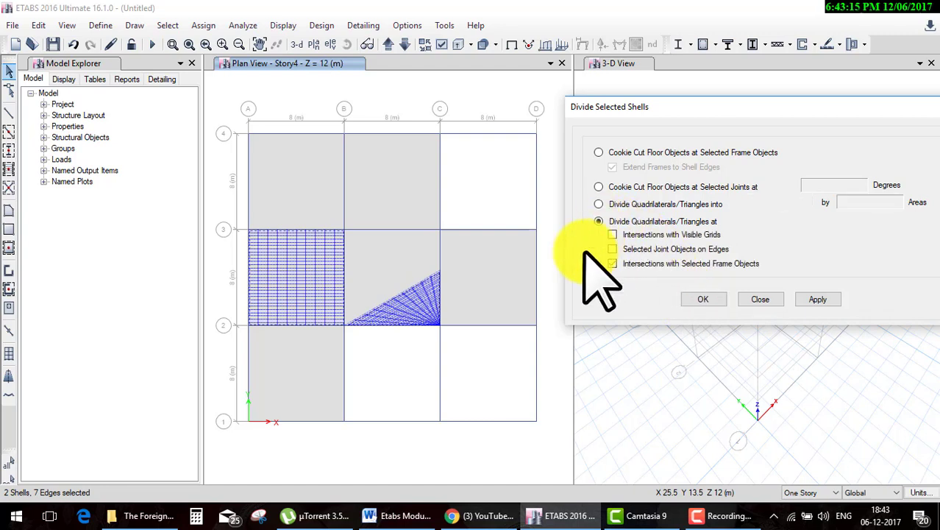
- Reopen Divide Shells and set it to divide at intersections with visible grids
left_click(671, 206)
left_click(707, 298)
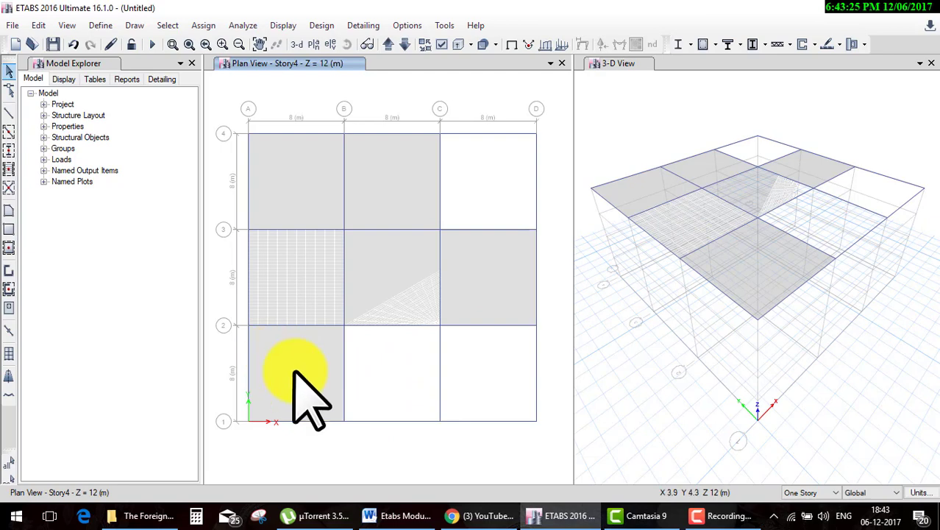
left_click(38, 25)
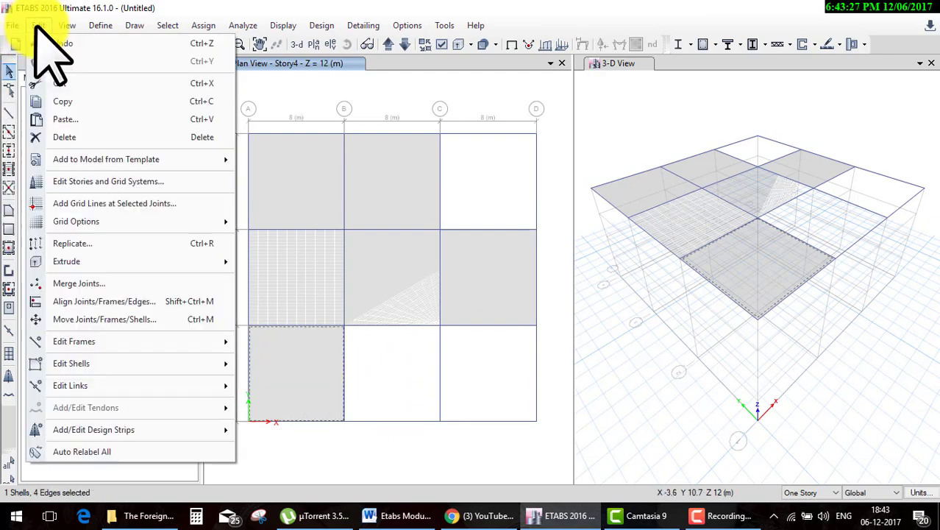
mouse_move(71, 363)
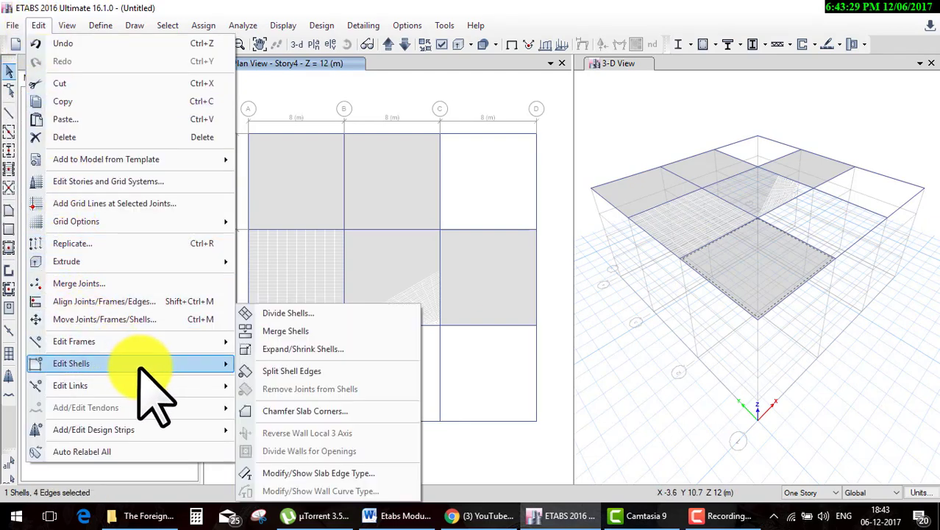
left_click(285, 313)
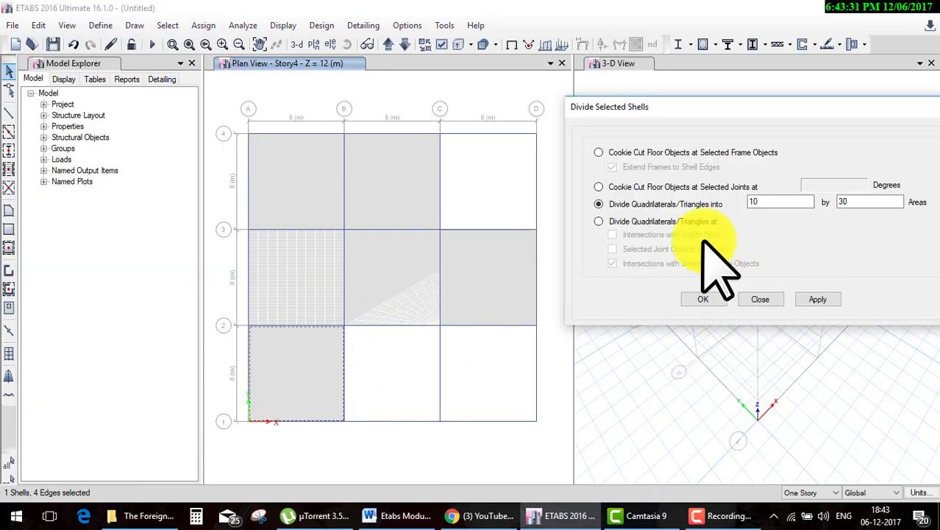
left_click(650, 223)
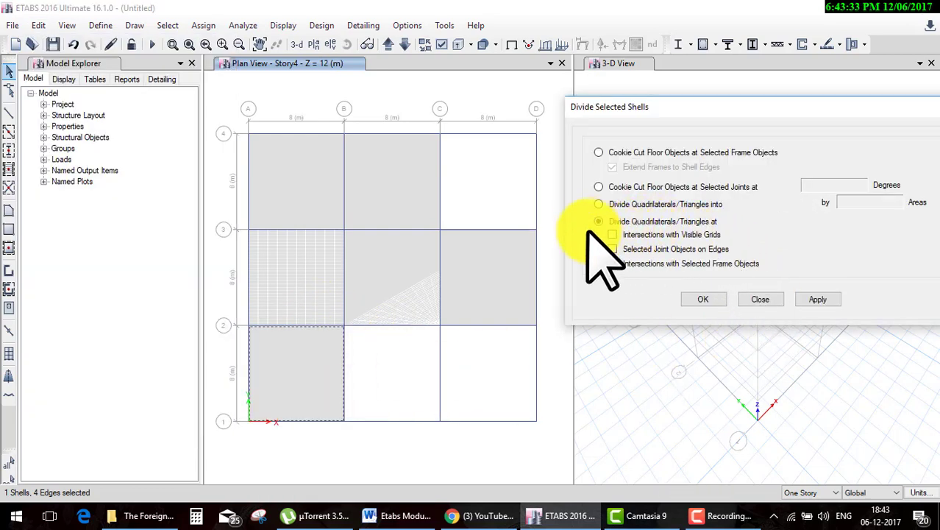
left_click(611, 235)
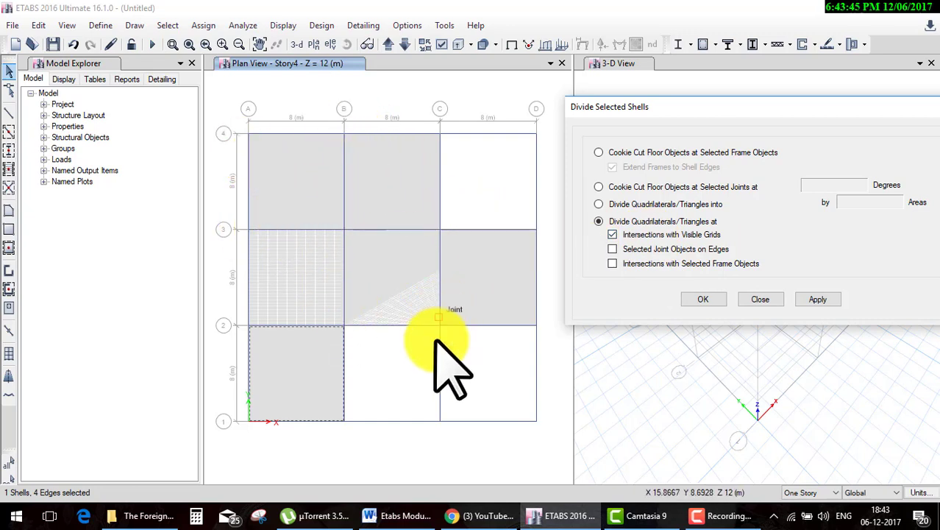
- Delete the whole floor model and draw one rectangular slab from grid A-4 to C-2
left_click_drag(212, 109, 518, 448)
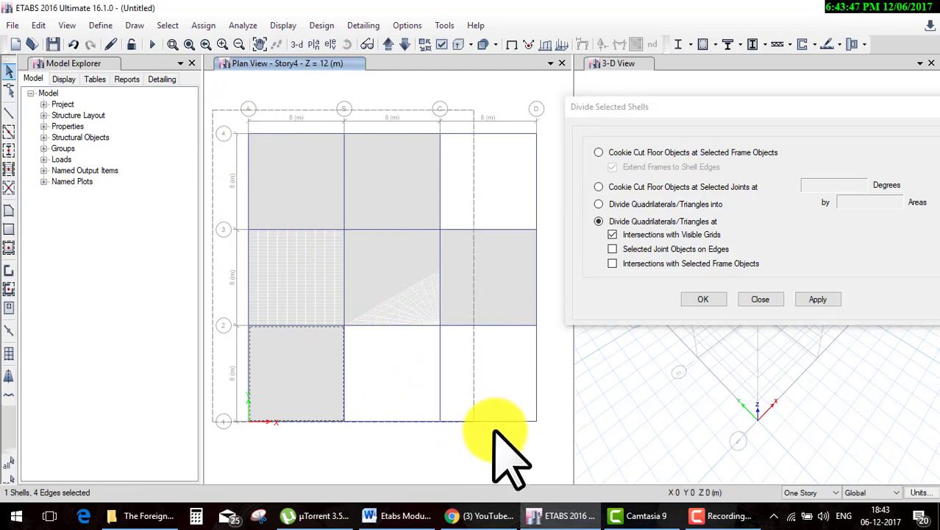
key("Delete")
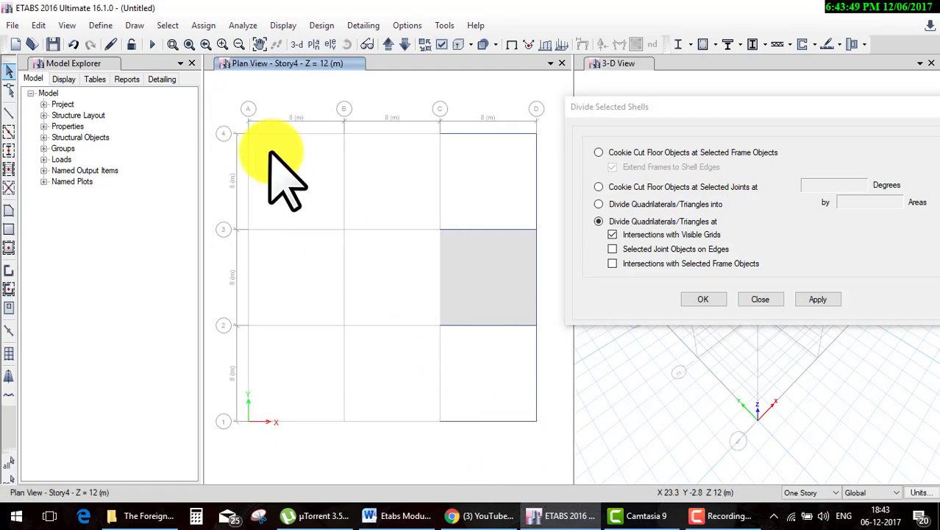
key("Delete")
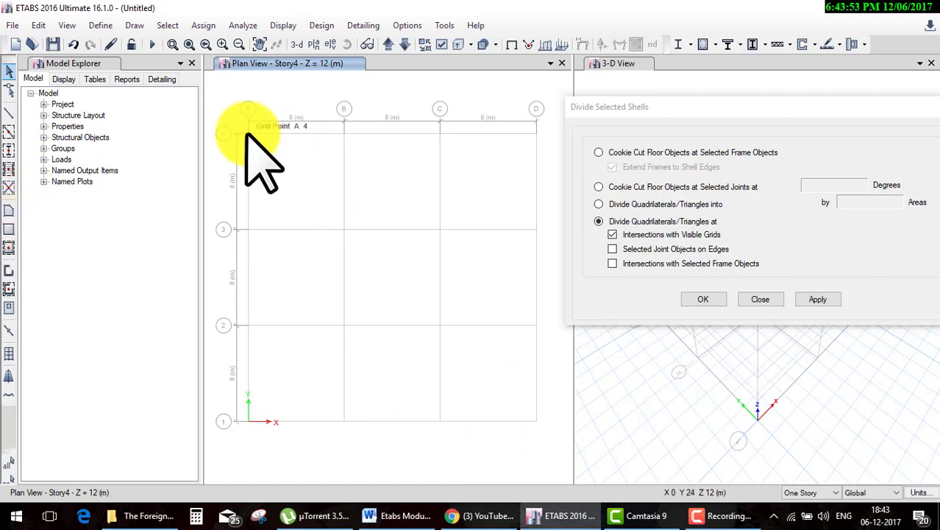
left_click_drag(248, 134, 427, 303)
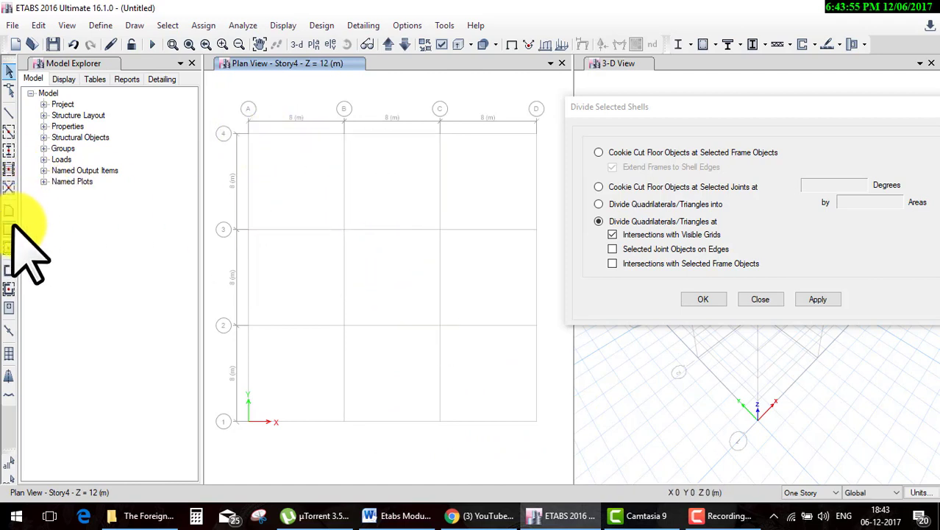
left_click(11, 228)
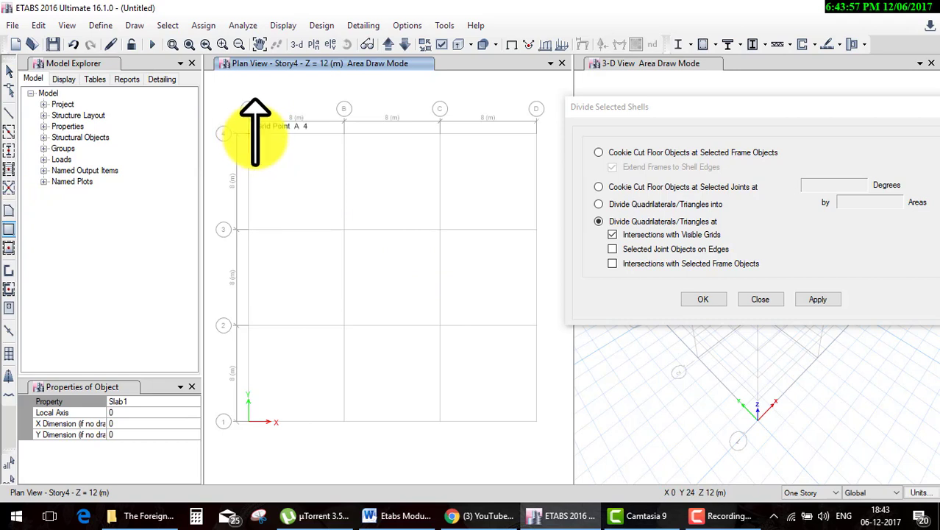
left_click_drag(248, 133, 439, 324)
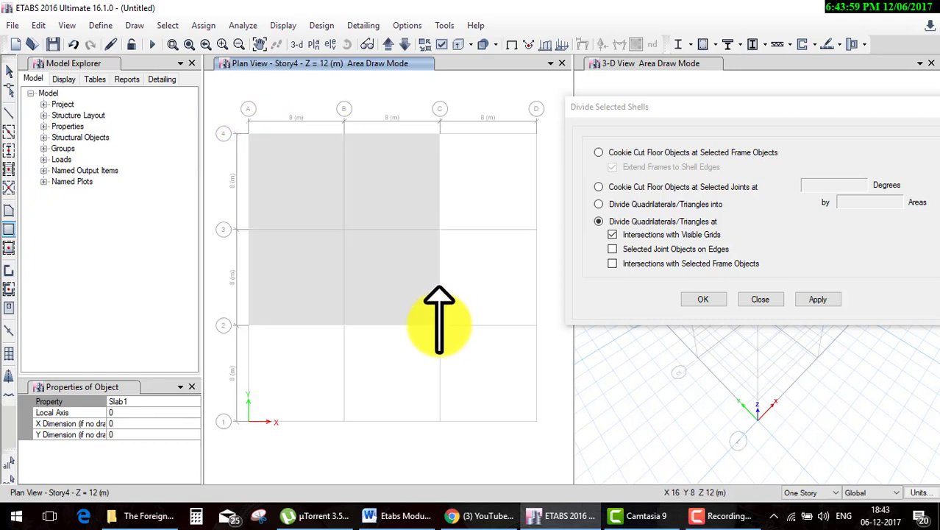
key("Escape")
- Split the new slab into four panels at the visible grid intersections
left_click(393, 275)
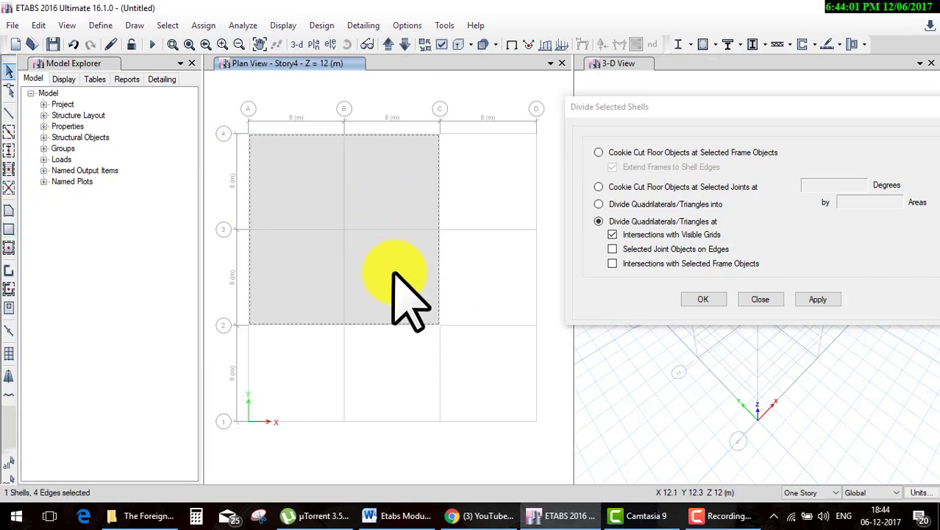
left_click(395, 194)
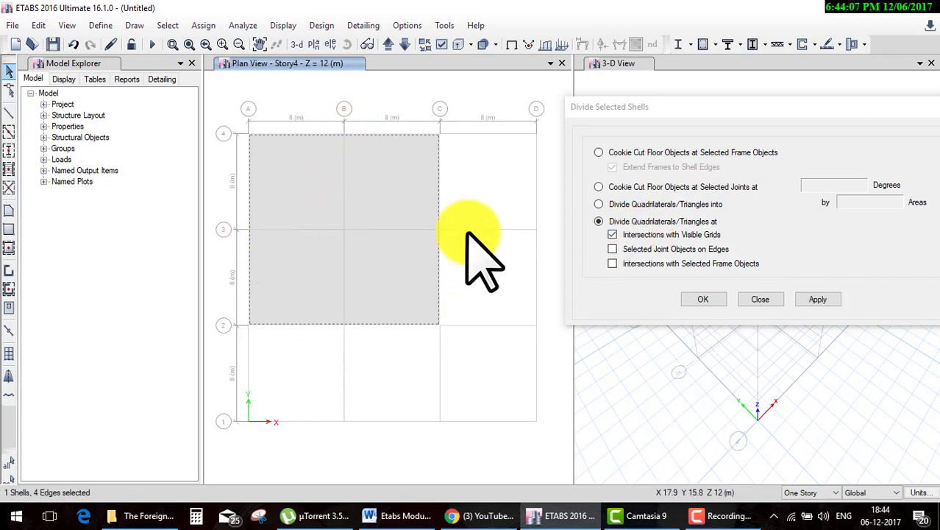
left_click(695, 299)
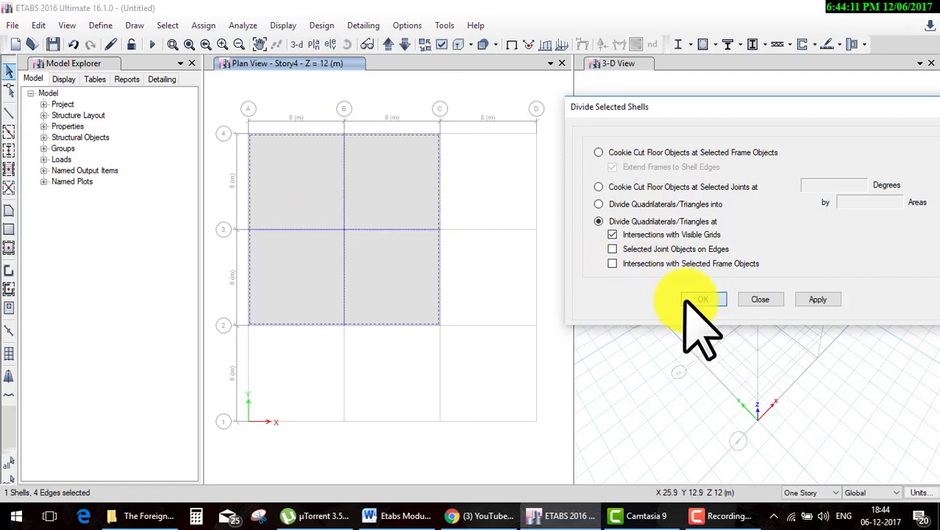
left_click(403, 265)
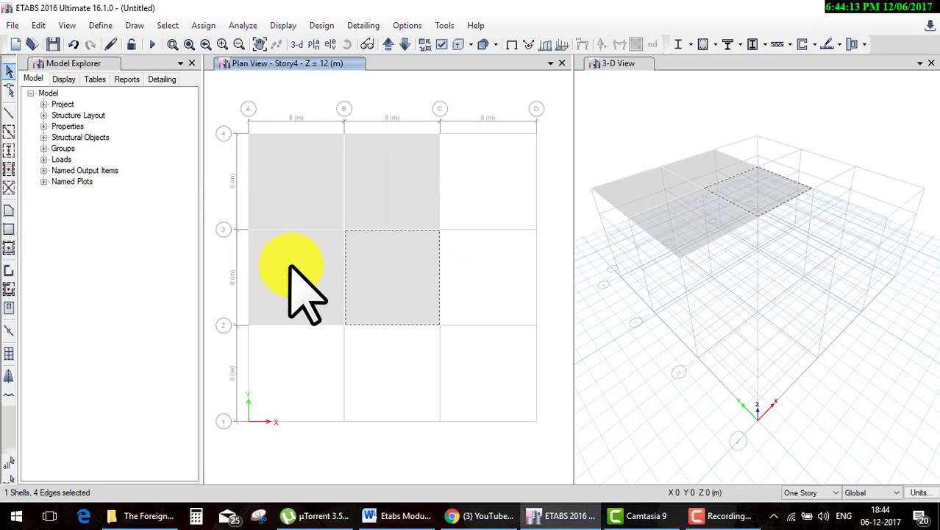
- Add the B–C/3–4 panel to the selected shells and open the Divide Shells settings
left_click(384, 212)
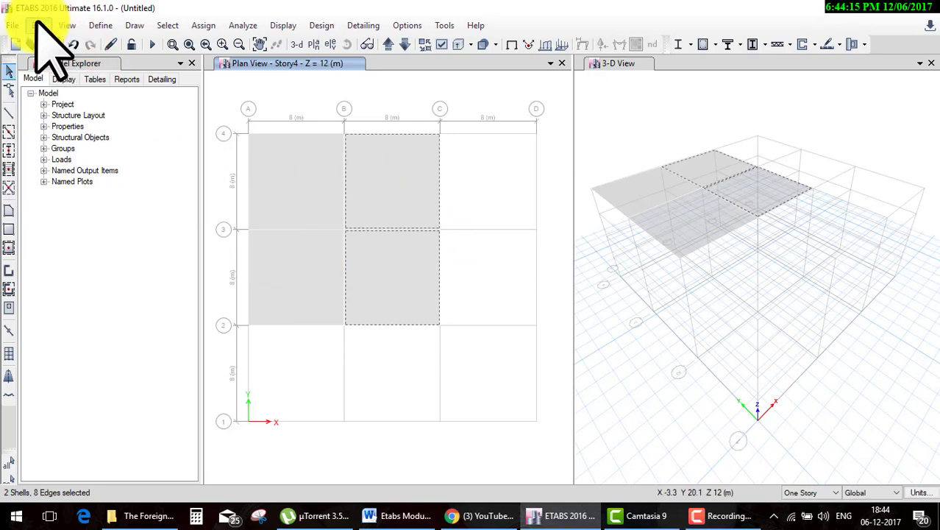
left_click(37, 24)
mouse_move(71, 362)
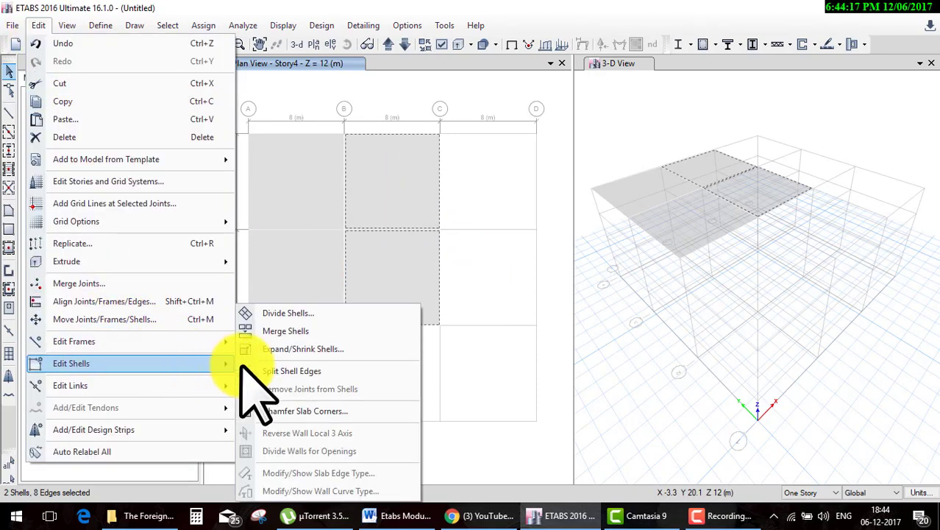
left_click(290, 314)
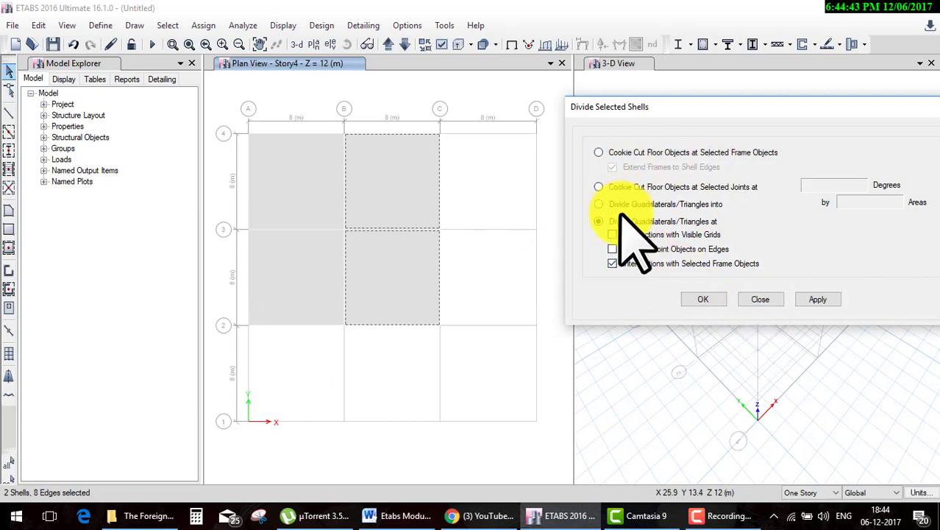
- Refocus the main window and show the Edit menu's shell editing commands
left_click(42, 15)
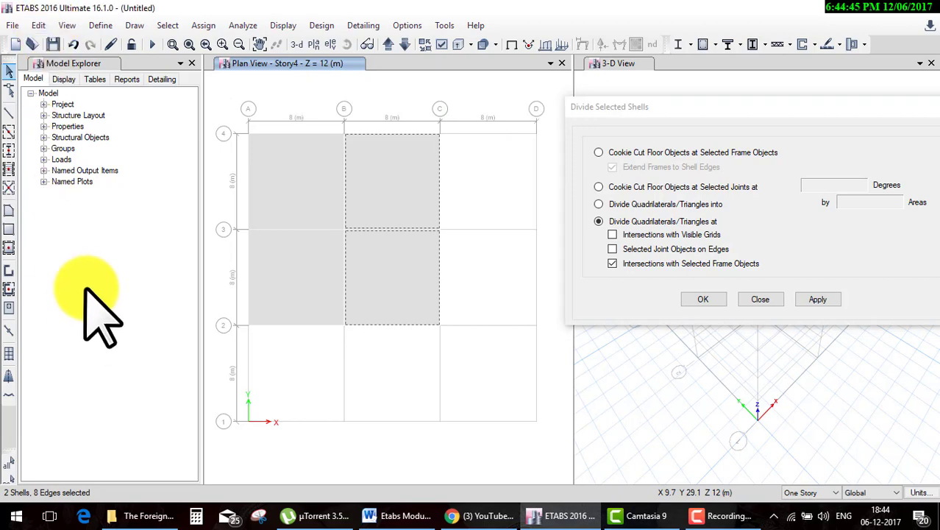
left_click(37, 22)
mouse_move(72, 363)
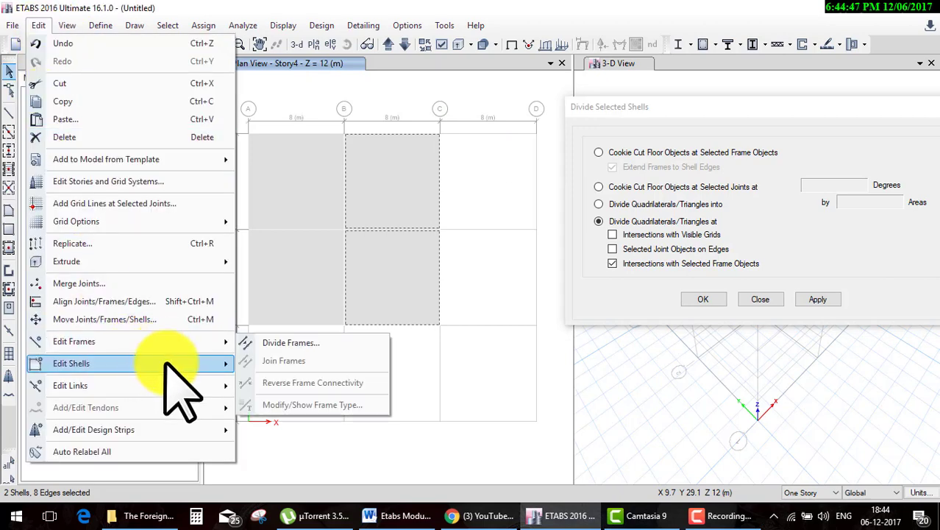